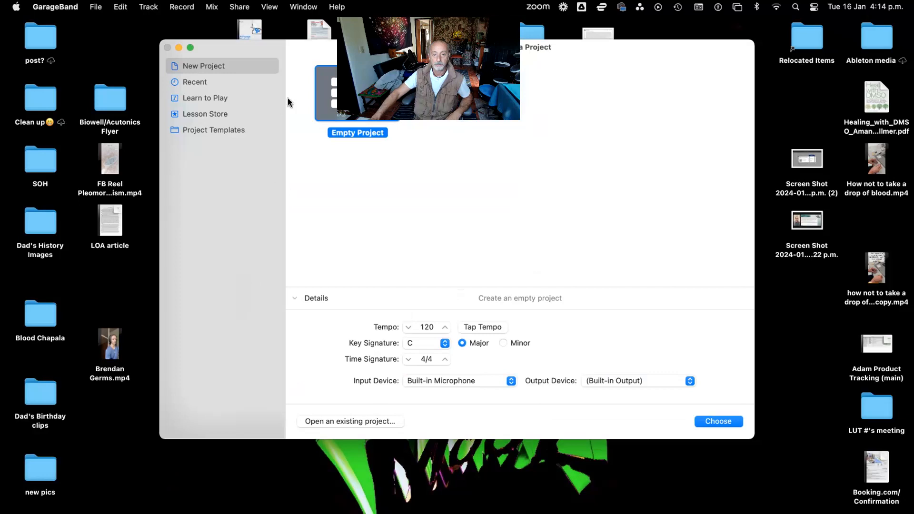
# Step: Create an empty project with the key signature set to A minor
pyautogui.moveTo(399, 52); pyautogui.dragTo(774, 19)
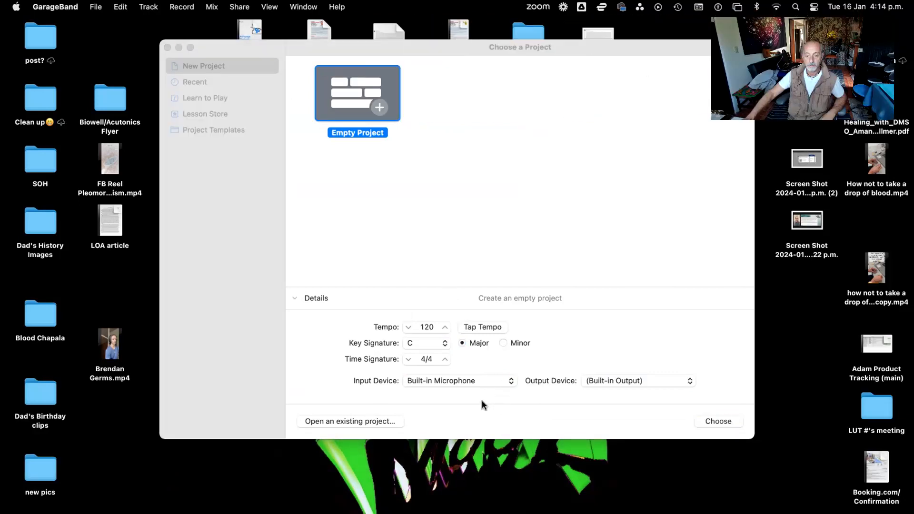
pyautogui.click(437, 344)
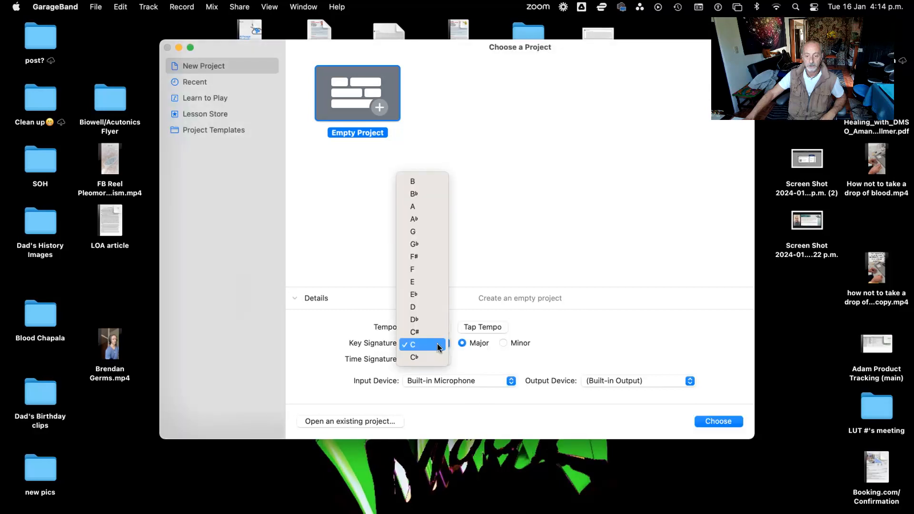
pyautogui.click(435, 205)
pyautogui.click(503, 343)
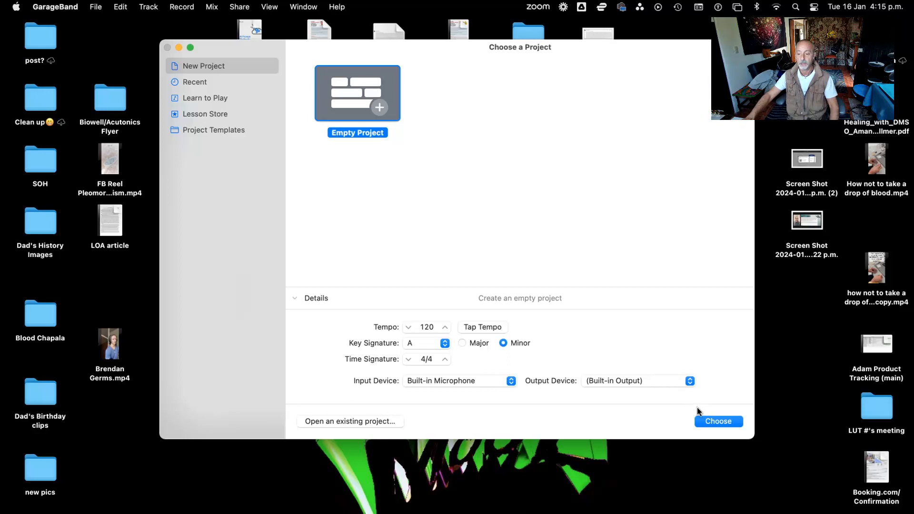
pyautogui.click(705, 422)
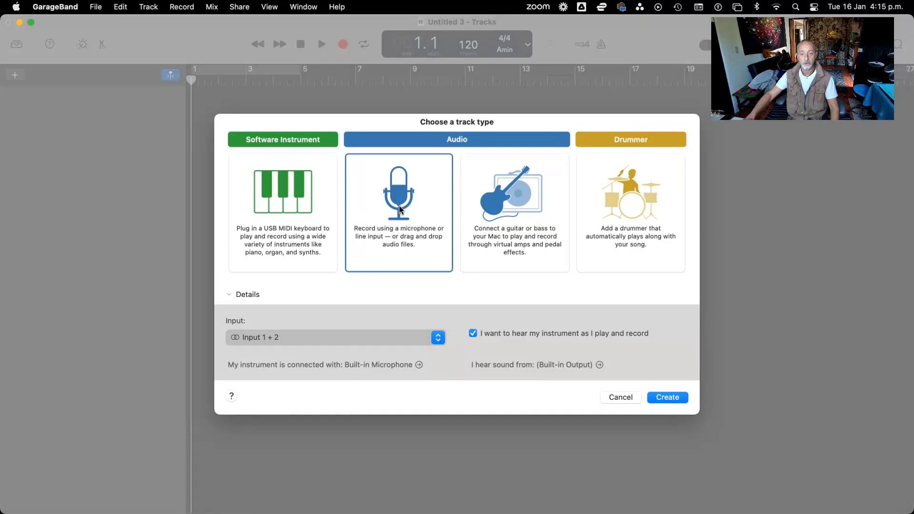
# Step: Check the audio output device settings and create an audio track for a connected guitar or bass
pyautogui.click(502, 227)
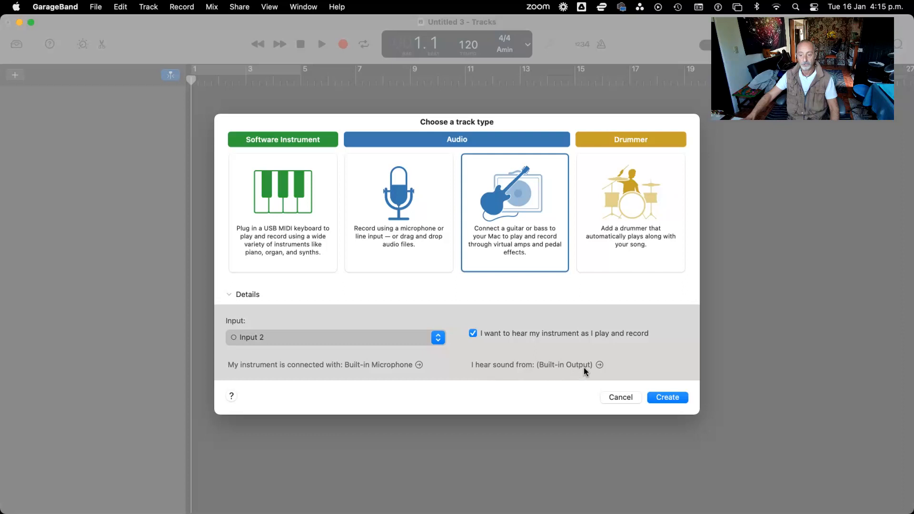
pyautogui.click(600, 365)
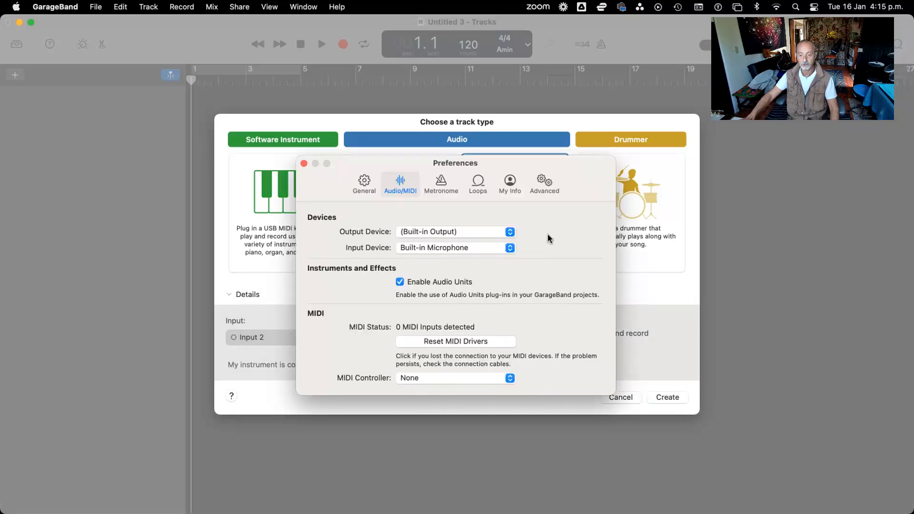
pyautogui.click(303, 164)
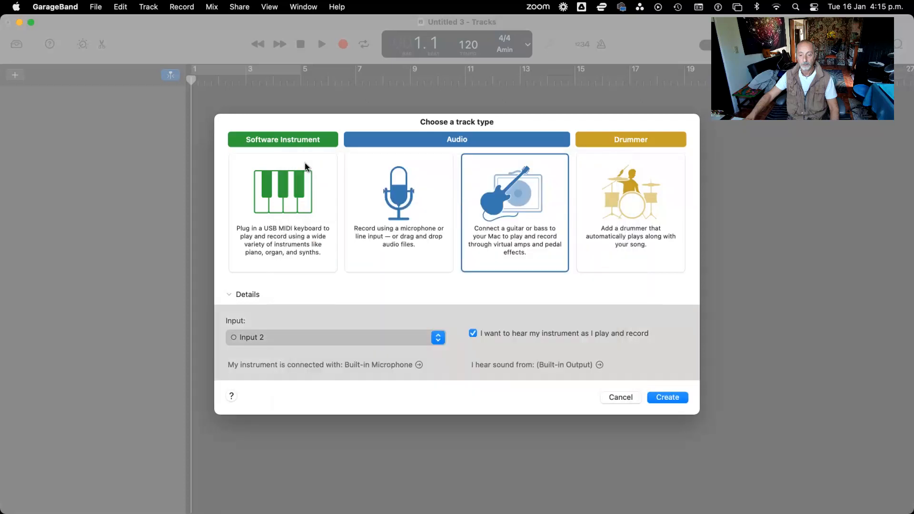
pyautogui.click(662, 397)
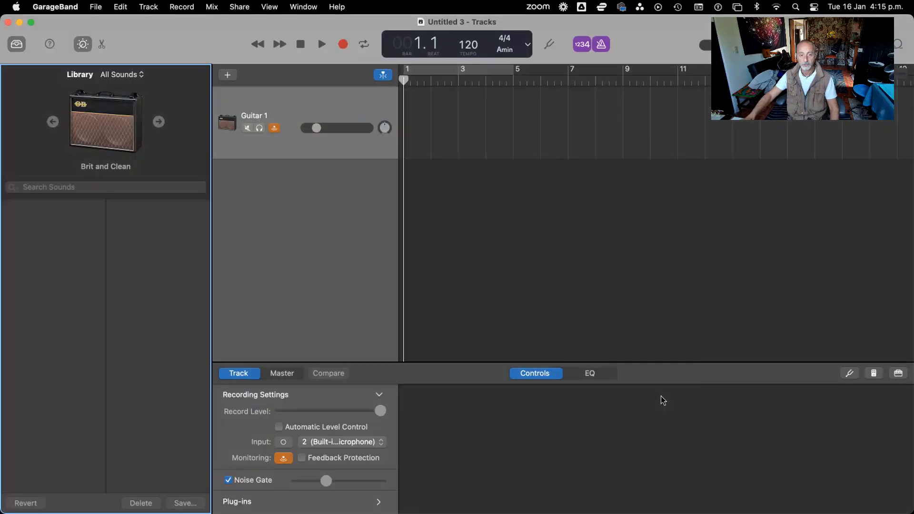
# Step: Set the Guitar 1 track's volume to about -3.7 dB
pyautogui.moveTo(316, 128); pyautogui.dragTo(344, 128)
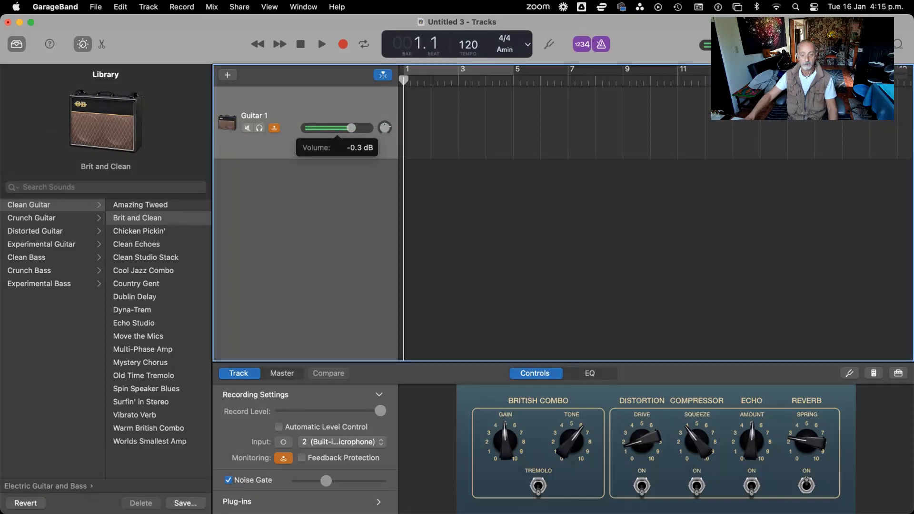
pyautogui.moveTo(351, 128); pyautogui.dragTo(342, 128)
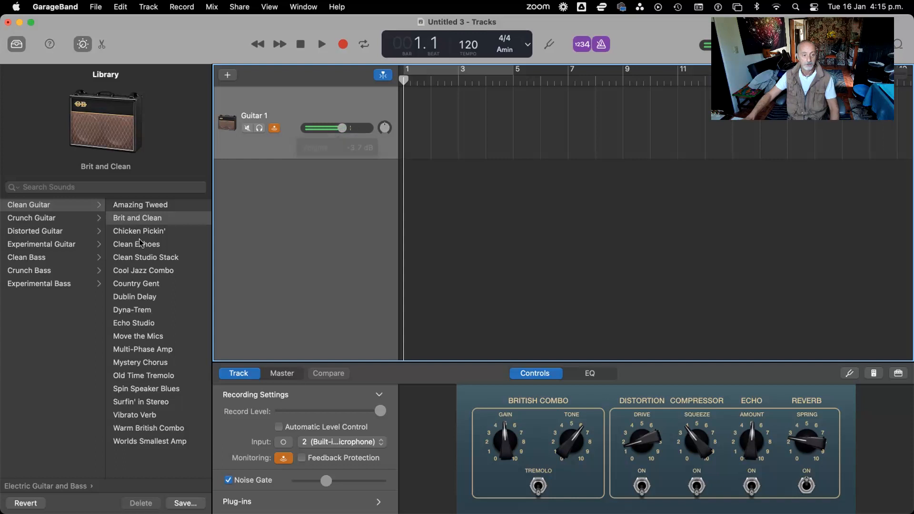
# Step: Turn off the guitar track's input monitoring and change its sound to Blue Wave from the Experimental Guitar category
pyautogui.click(39, 247)
pyautogui.moveTo(342, 128)
pyautogui.mouseDown()
pyautogui.moveTo(311, 128)
pyautogui.moveTo(340, 128)
pyautogui.mouseUp()
pyautogui.click(275, 128)
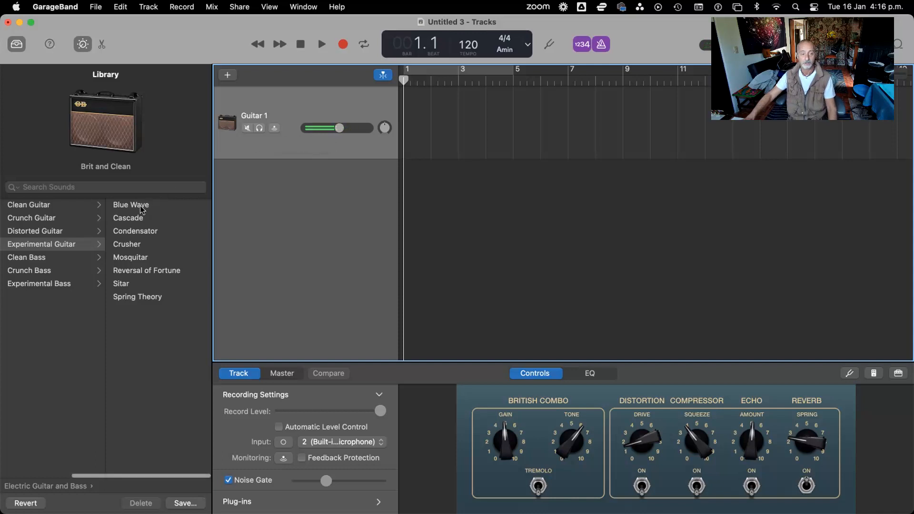
pyautogui.click(155, 204)
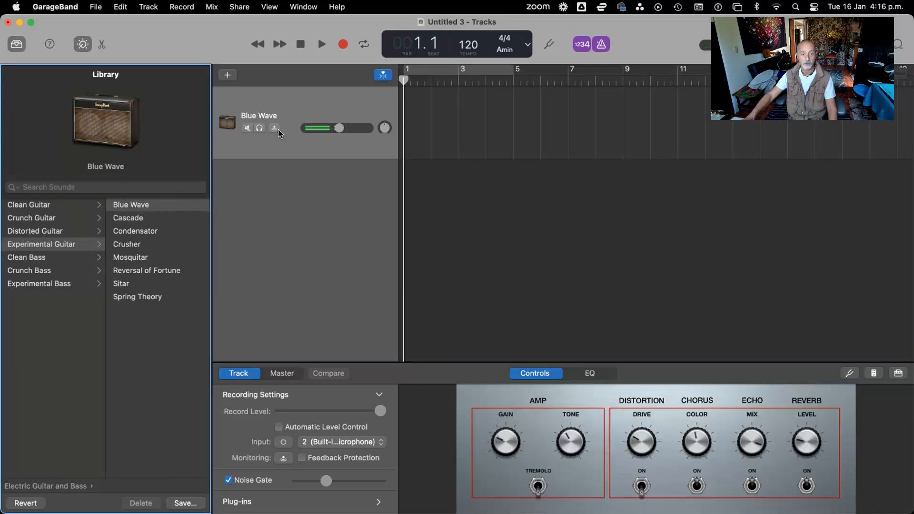
# Step: Try the Blue Wave sound with input monitoring on, adjust the track volume slightly, and turn monitoring off again
pyautogui.click(275, 128)
pyautogui.moveTo(316, 128); pyautogui.dragTo(342, 128)
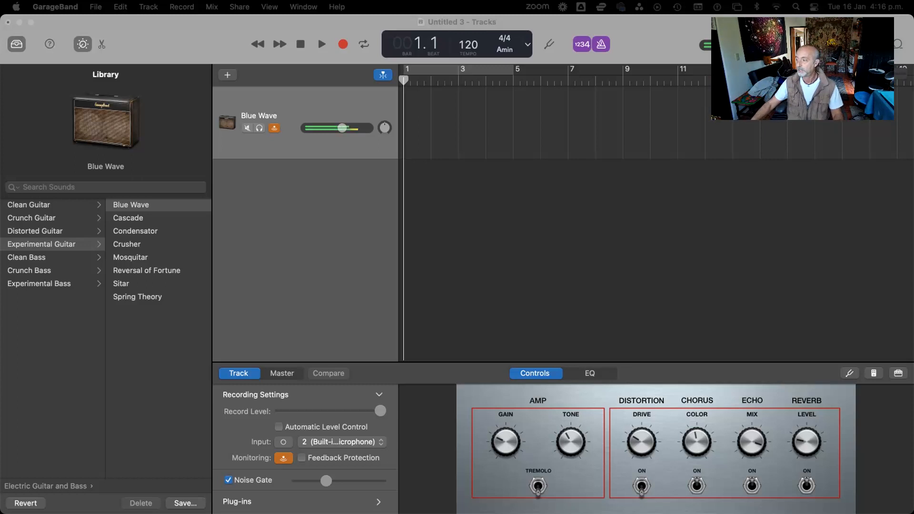
pyautogui.click(269, 128)
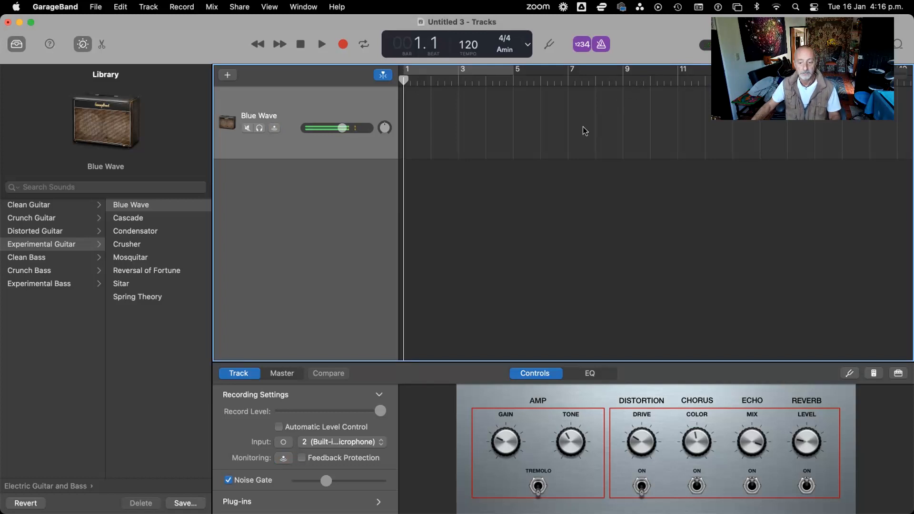
# Step: Show the Apple Loops browser and filter its list to favourite loops only
pyautogui.moveTo(803, 71); pyautogui.dragTo(200, 72)
pyautogui.click(897, 48)
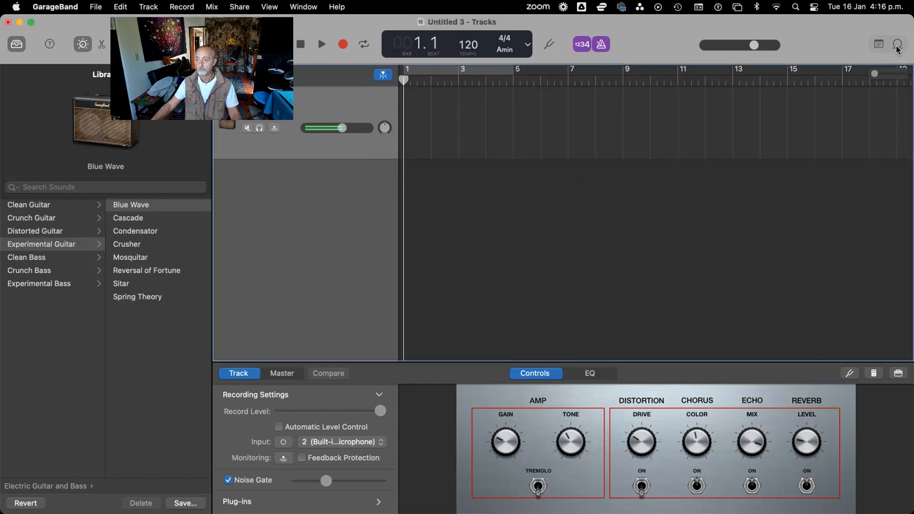
pyautogui.click(897, 48)
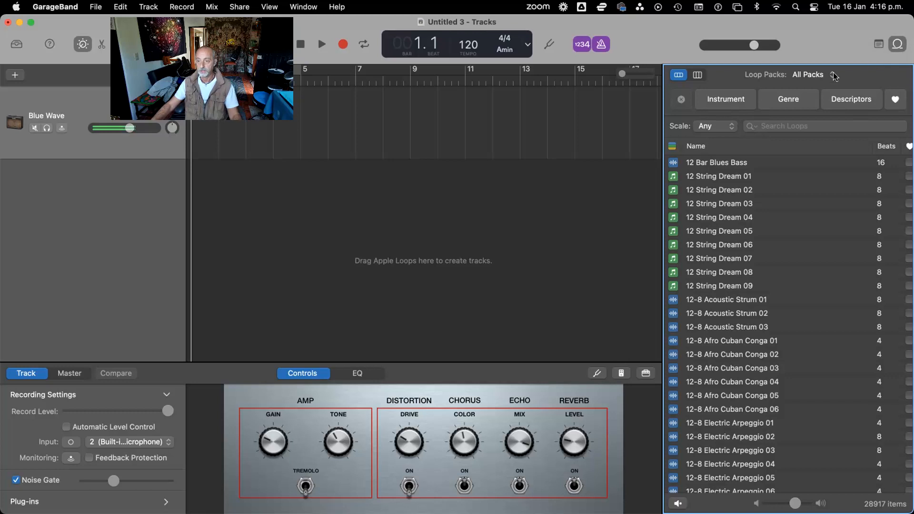
pyautogui.click(895, 99)
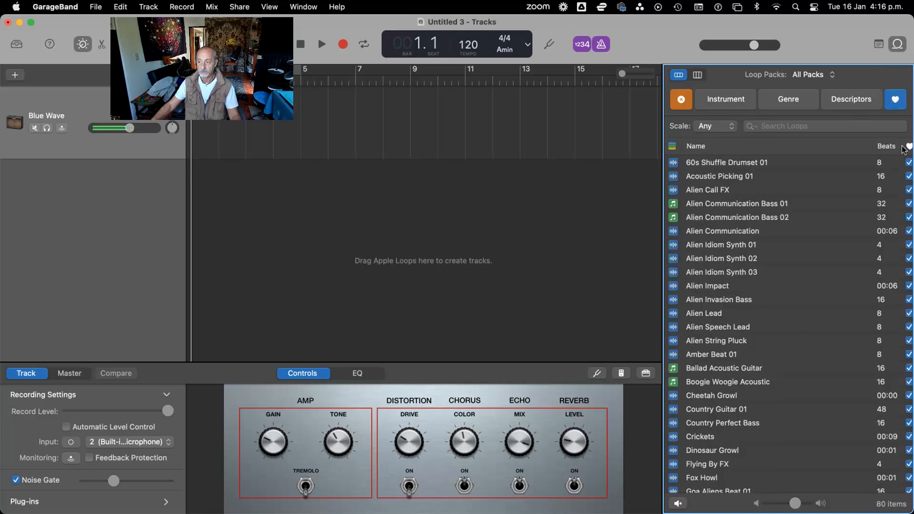
pyautogui.click(888, 104)
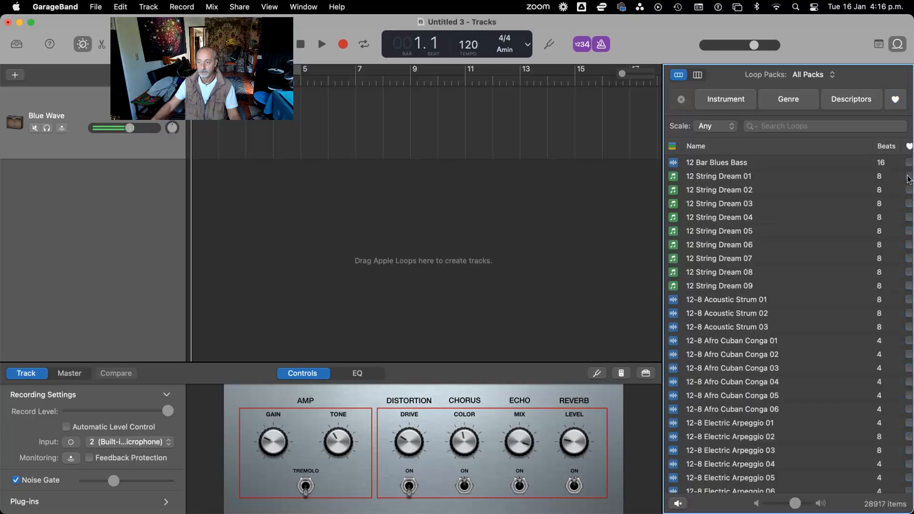
pyautogui.click(908, 177)
pyautogui.click(891, 109)
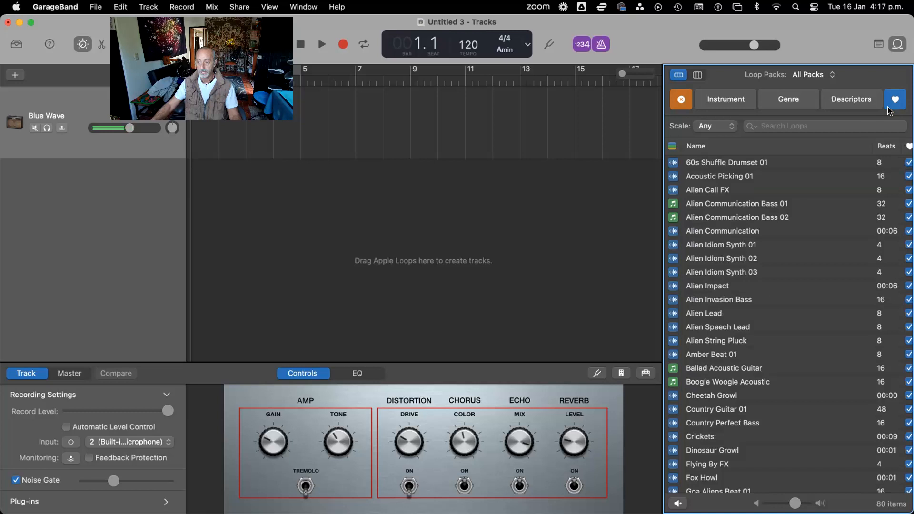
# Step: Preview the favourite loop Metaphysical Electronic Piano 01 and add it as a new track starting at bar 1
pyautogui.scroll(-1, 800, 276)
pyautogui.scroll(-3, 800, 276)
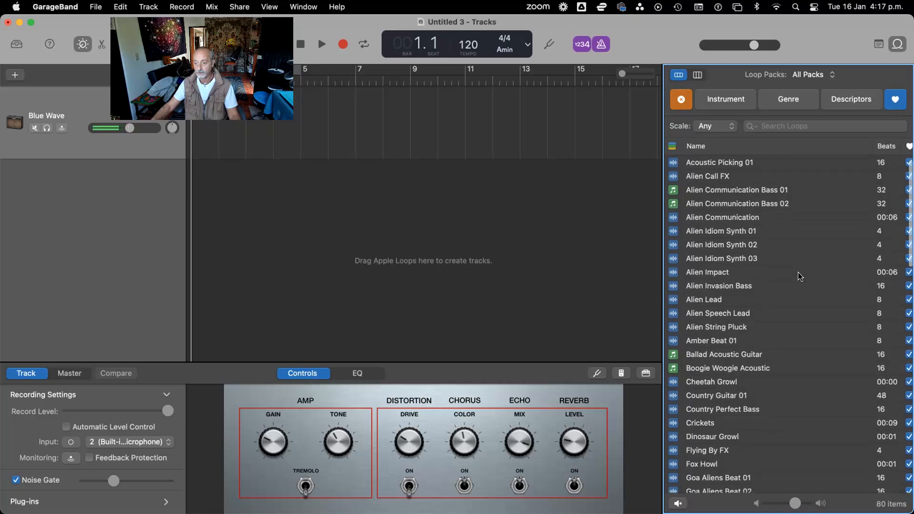
pyautogui.scroll(-1, 799, 277)
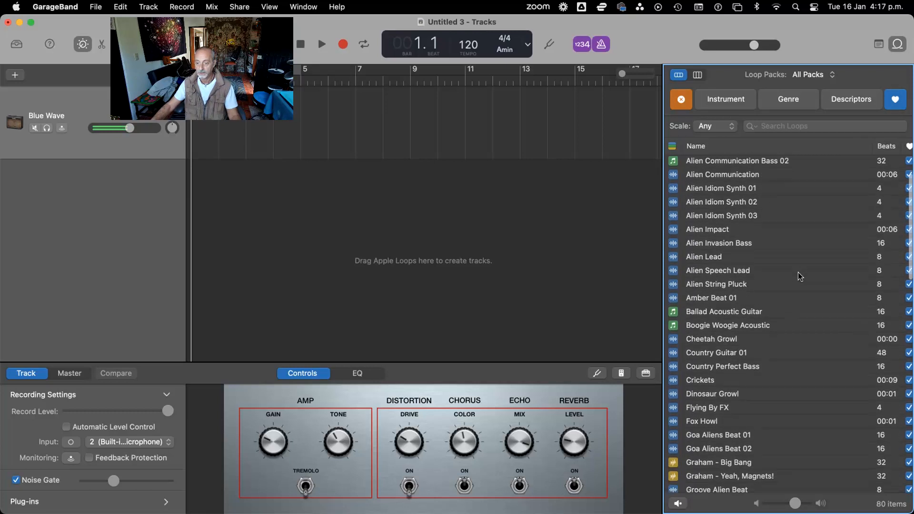
pyautogui.scroll(-3, 799, 276)
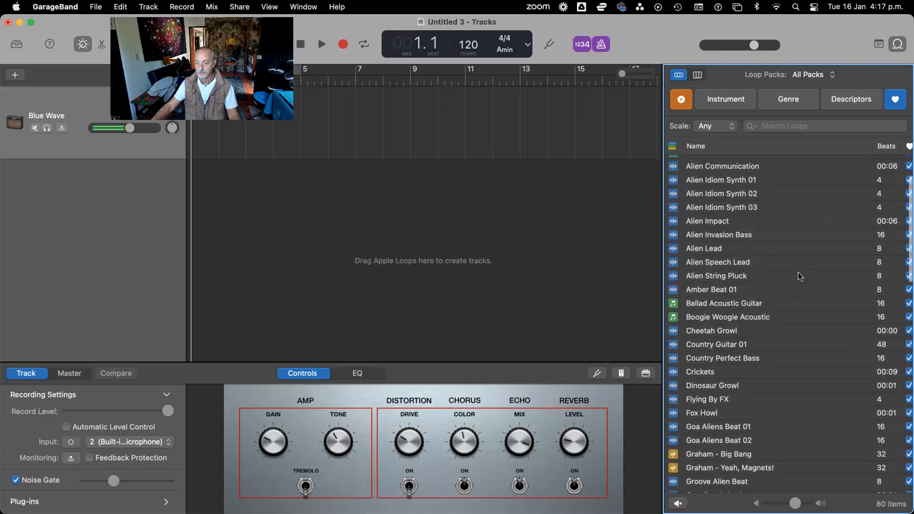
pyautogui.scroll(-10, 799, 276)
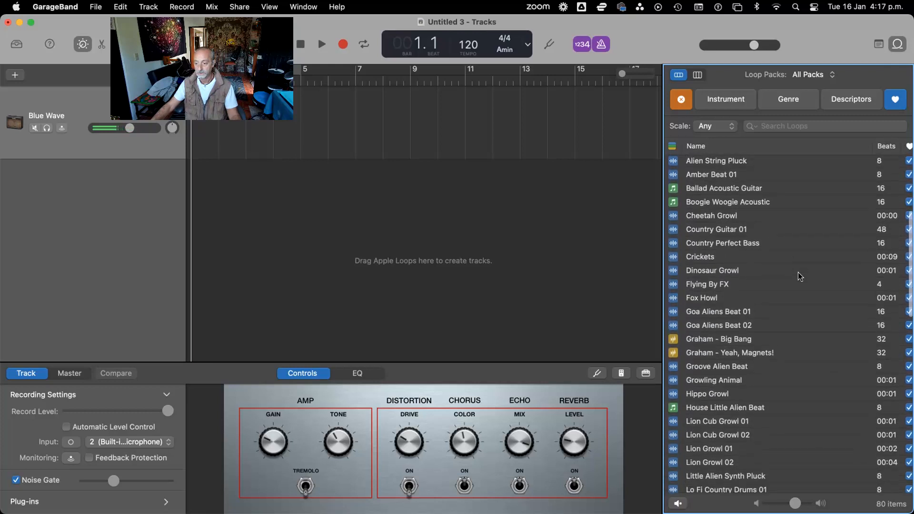
pyautogui.scroll(-10, 800, 277)
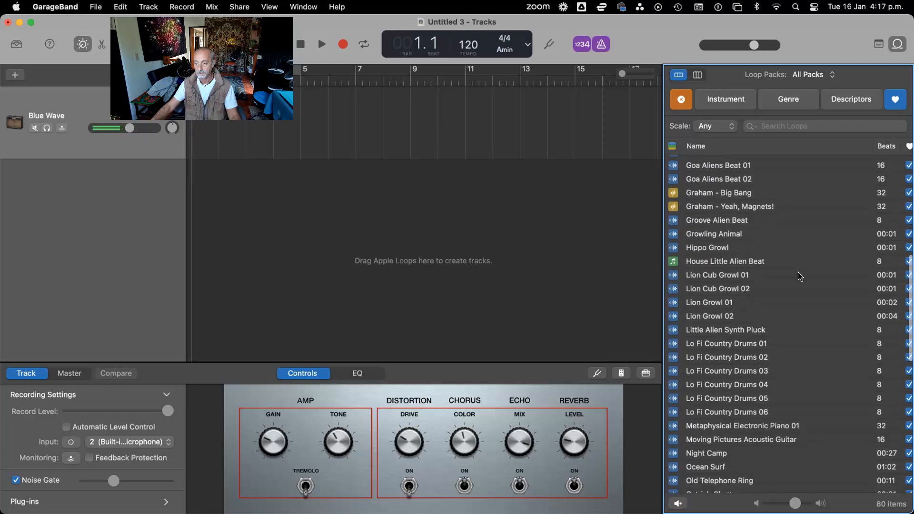
pyautogui.scroll(-5, 799, 277)
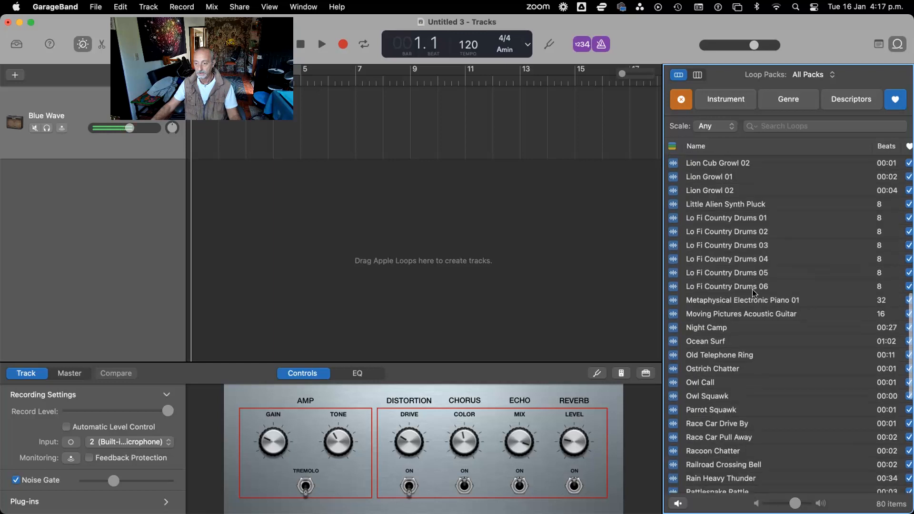
pyautogui.click(710, 300)
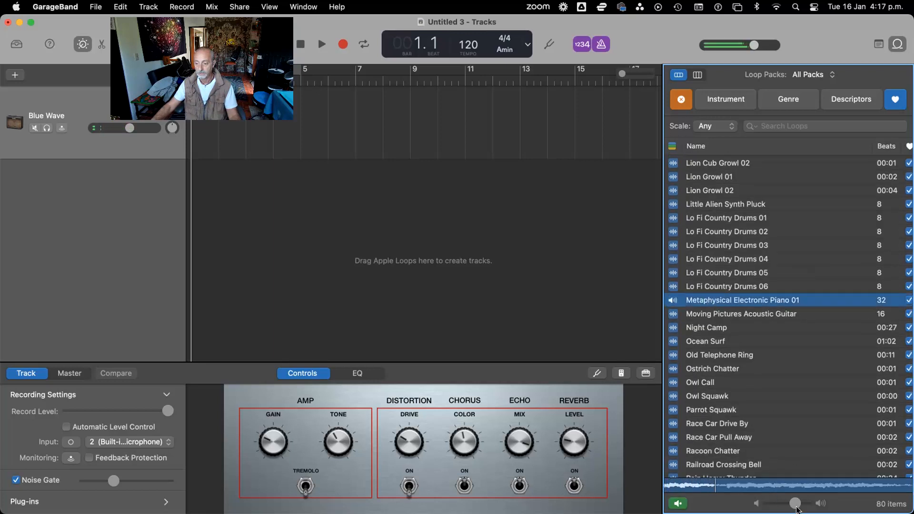
pyautogui.moveTo(678, 301); pyautogui.dragTo(192, 236)
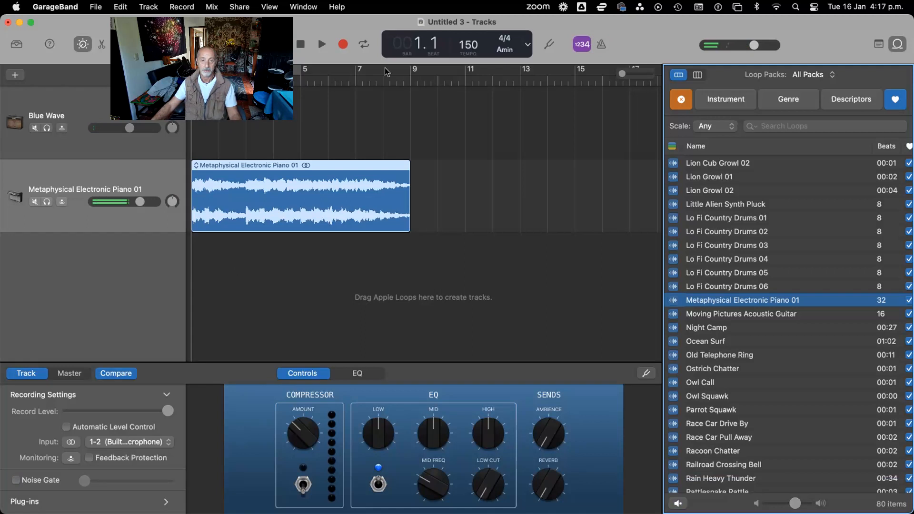
# Step: Turn on cycle playback, extend the cycle area to bar 9 to match the piano loop, and start playing
pyautogui.click(363, 46)
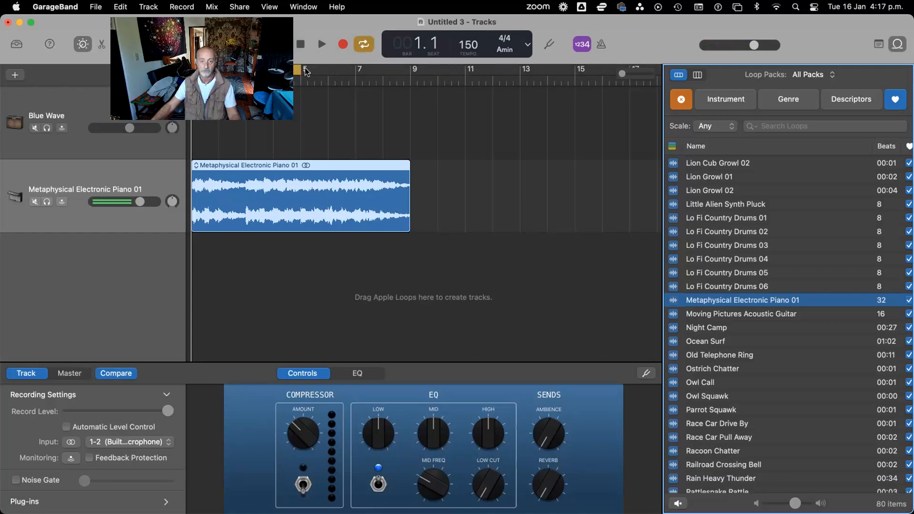
pyautogui.moveTo(301, 70); pyautogui.dragTo(413, 75)
pyautogui.press('space')
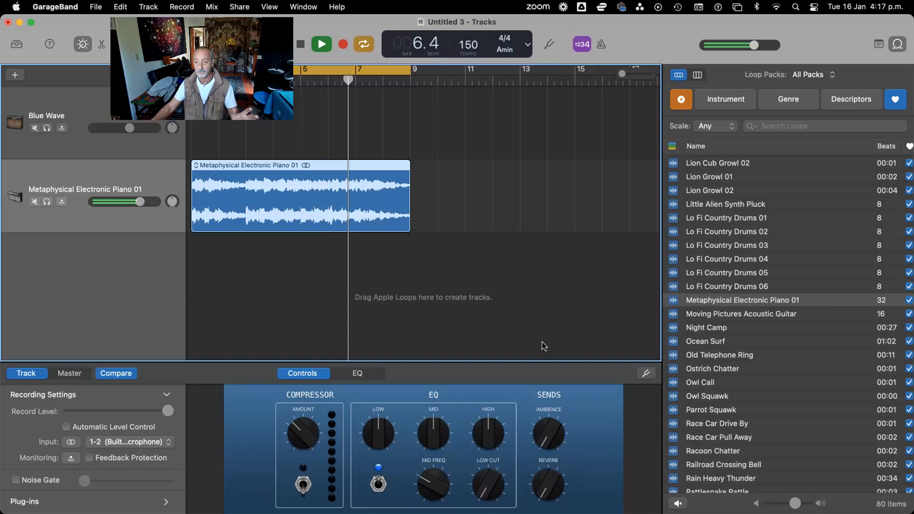
# Step: Look through the favourite loops for a beat to go with the piano, and preview Groove Alien Beat against it
pyautogui.scroll(-5, 775, 239)
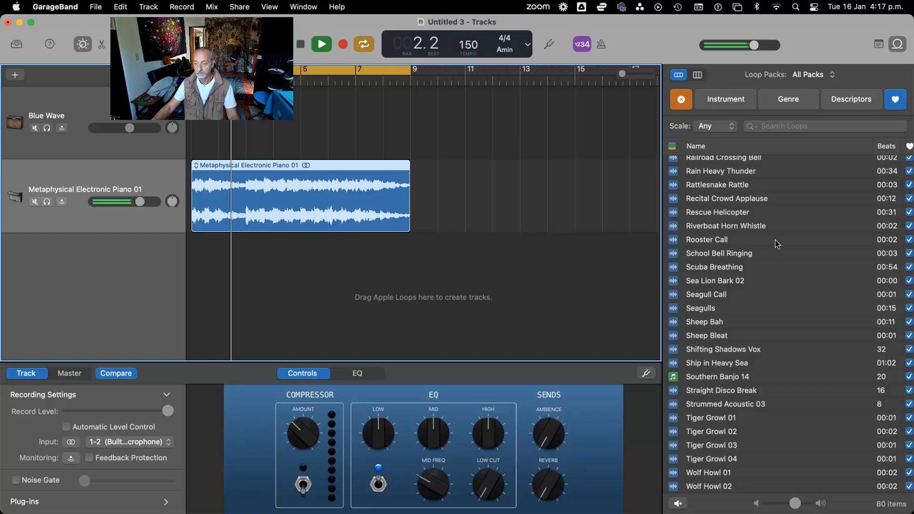
pyautogui.scroll(9, 774, 240)
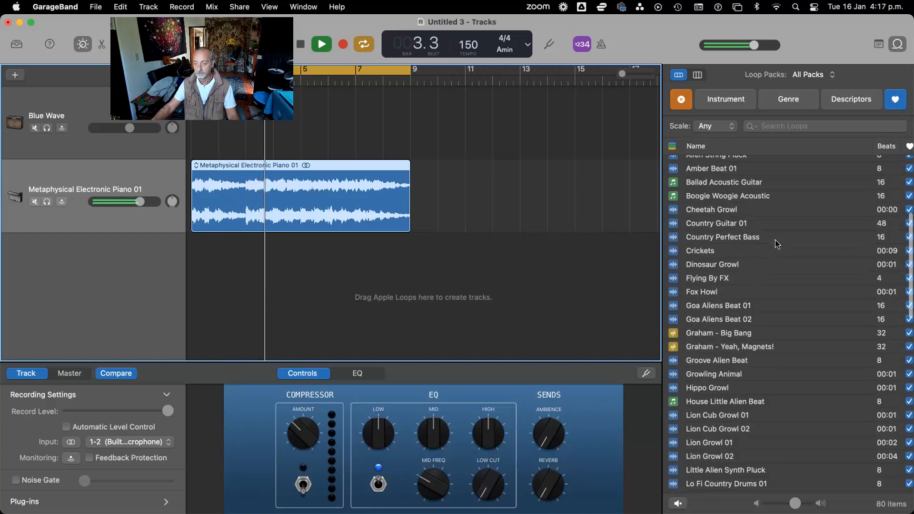
pyautogui.scroll(-8, 776, 244)
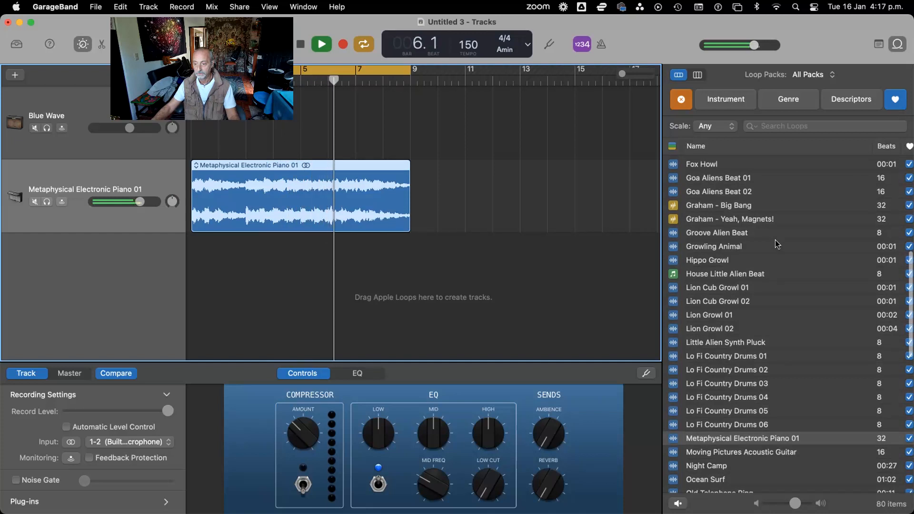
pyautogui.scroll(5, 774, 239)
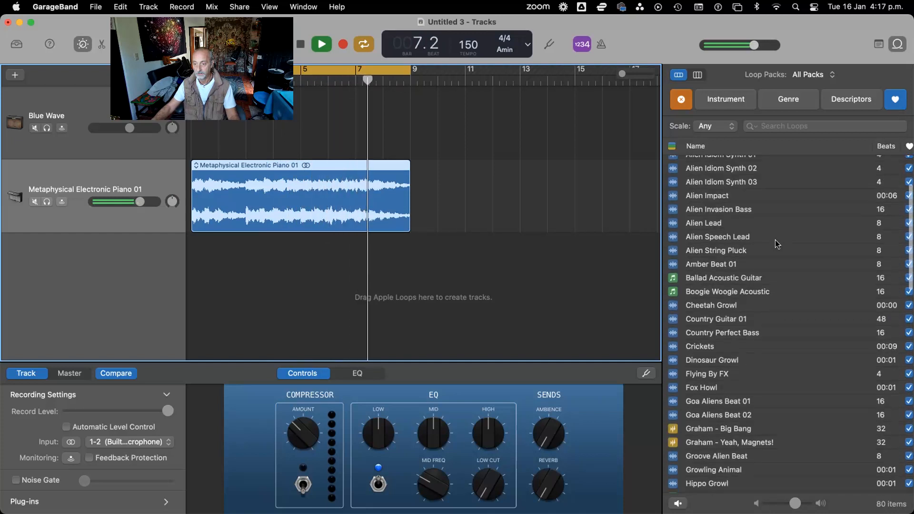
pyautogui.scroll(3, 774, 240)
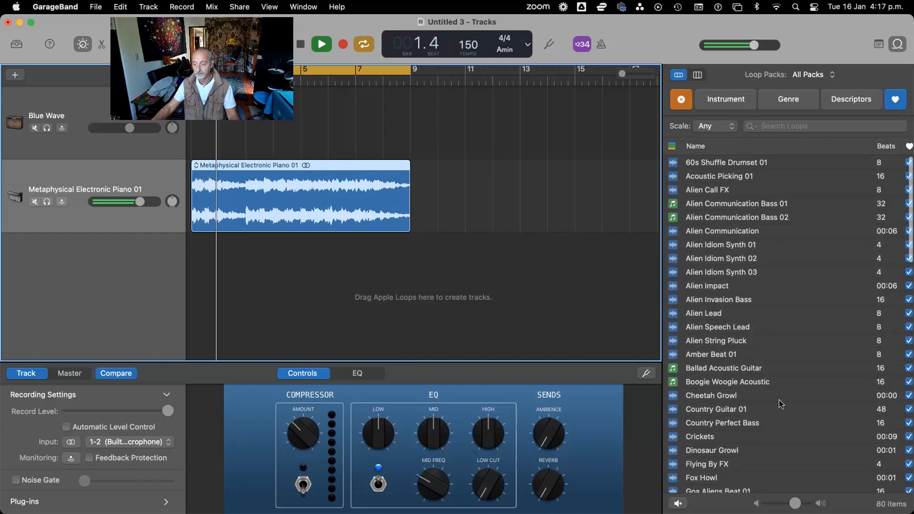
pyautogui.scroll(-3, 781, 403)
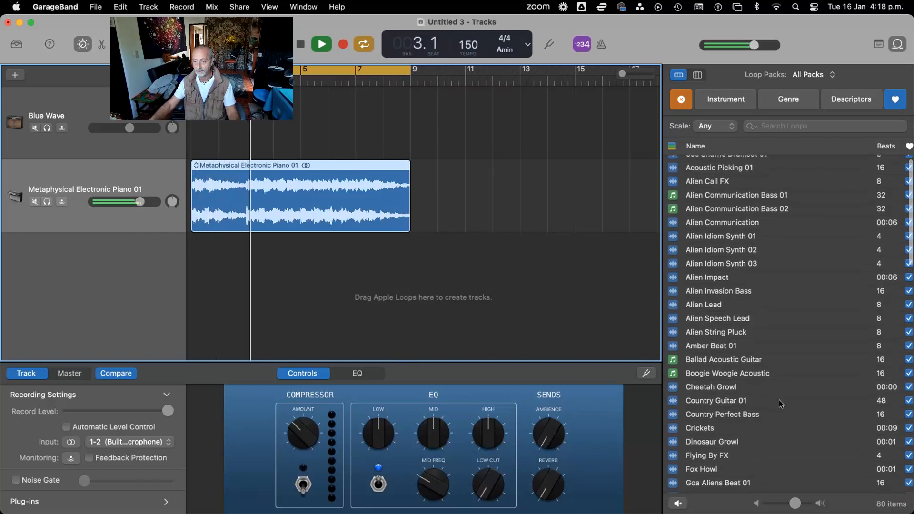
pyautogui.scroll(-5, 780, 403)
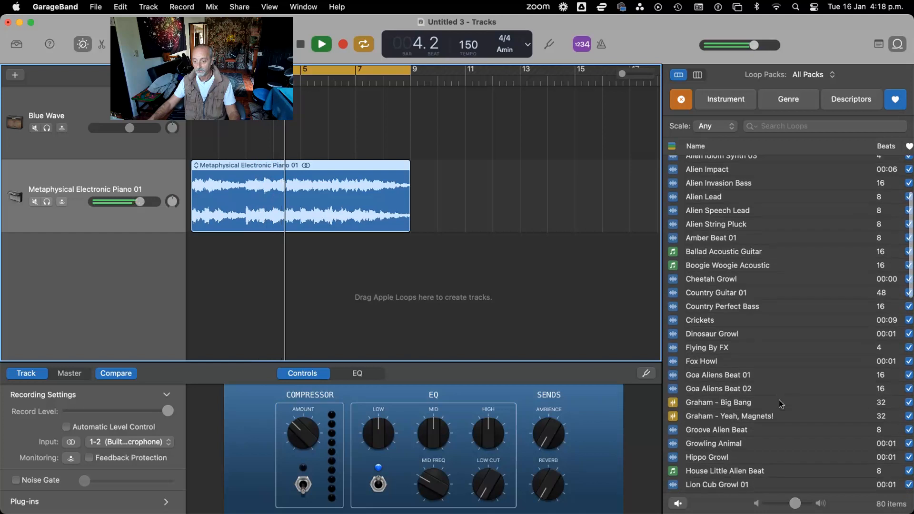
pyautogui.scroll(-2, 778, 400)
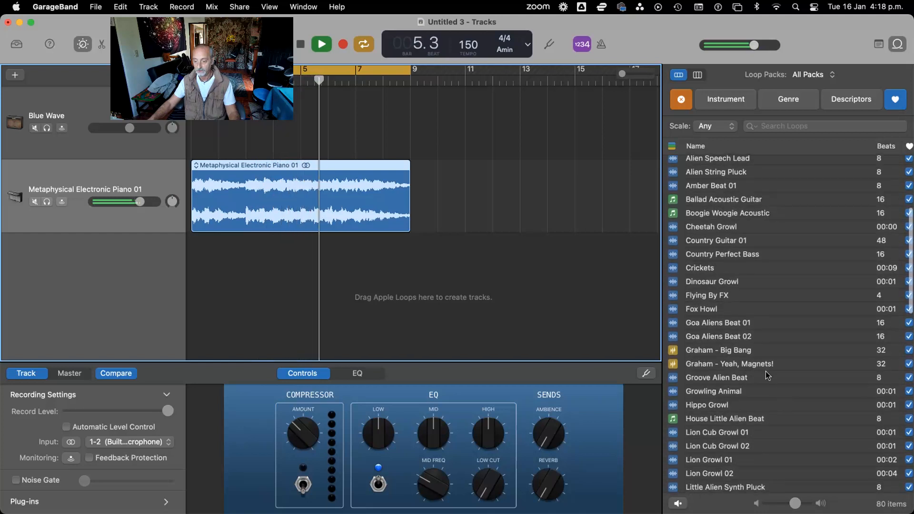
pyautogui.click(761, 377)
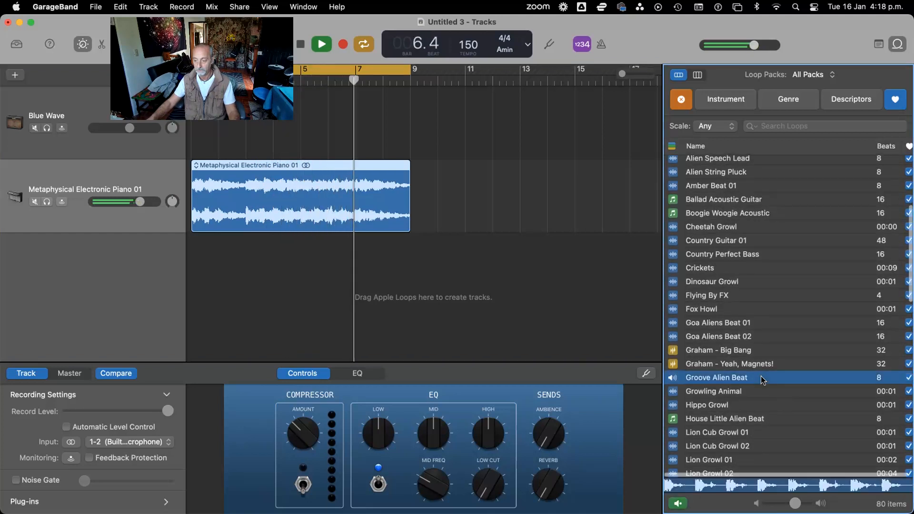
pyautogui.scroll(-3, 760, 376)
pyautogui.scroll(-4, 761, 376)
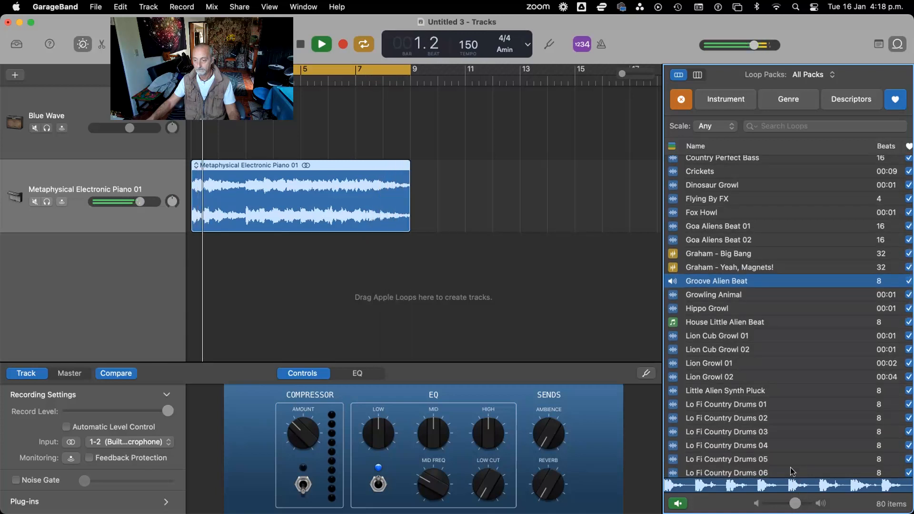
pyautogui.click(720, 284)
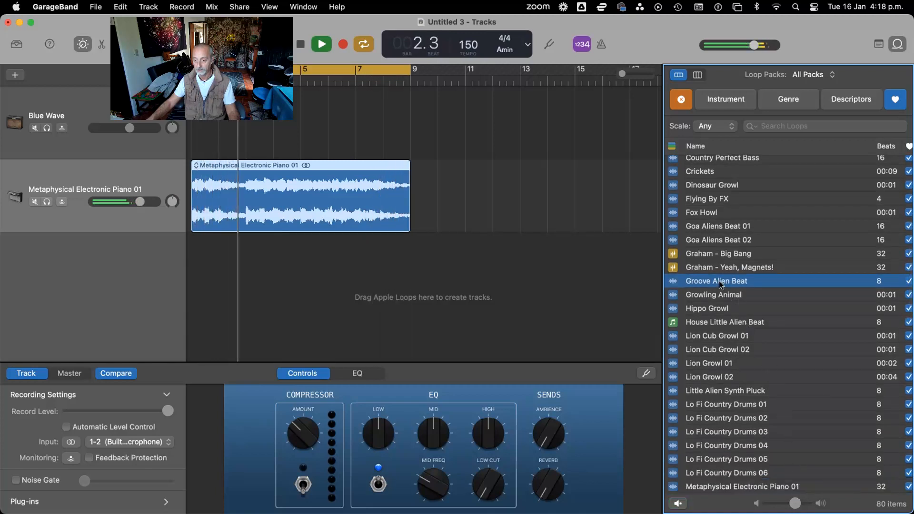
# Step: Preview Lo Fi Country Drums 01 with the piano loop, and look through the rest of the favourite loops
pyautogui.scroll(-2, 794, 413)
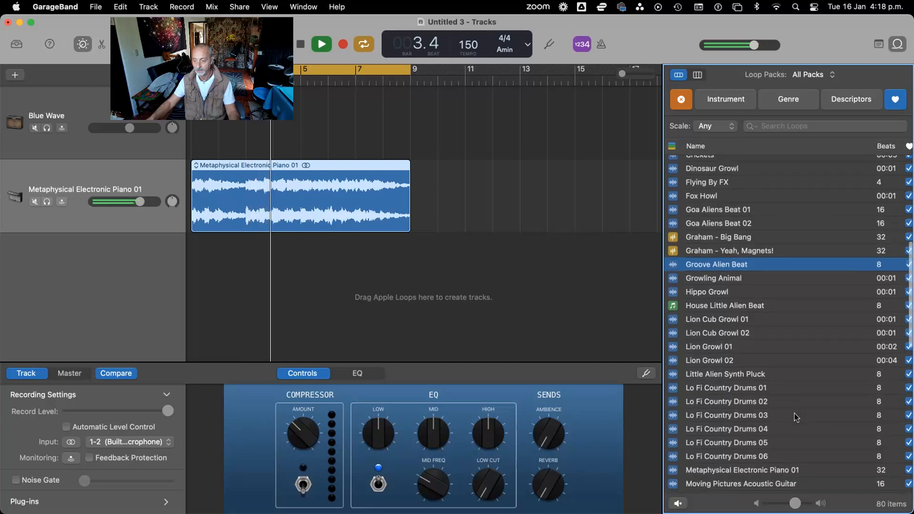
pyautogui.click(782, 386)
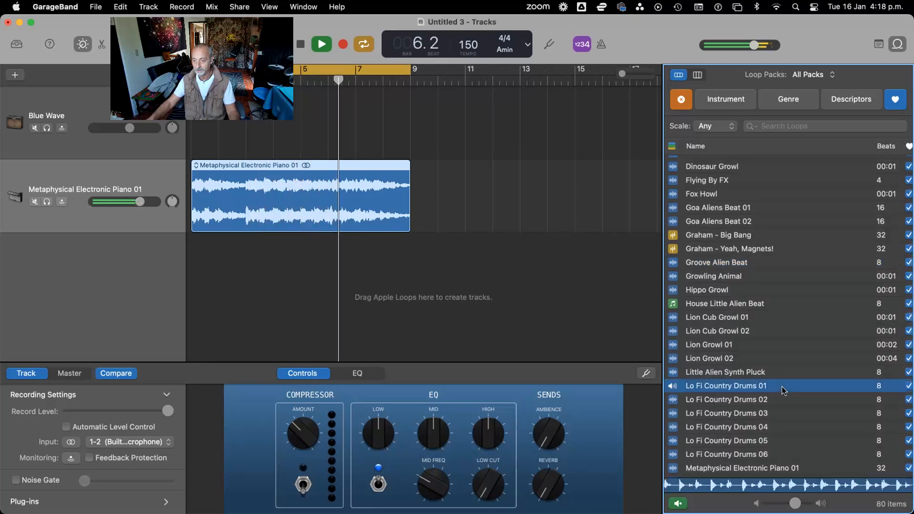
pyautogui.scroll(-8, 781, 386)
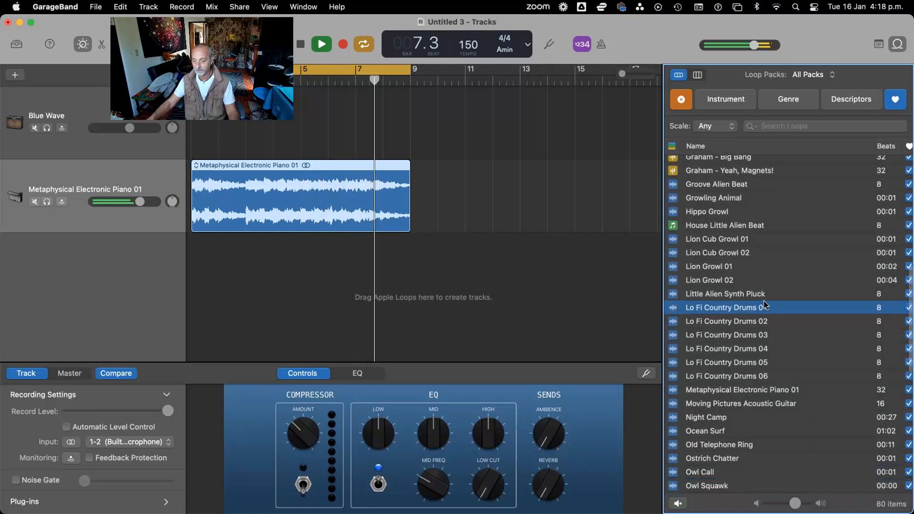
pyautogui.scroll(-7, 811, 383)
pyautogui.scroll(-12, 811, 384)
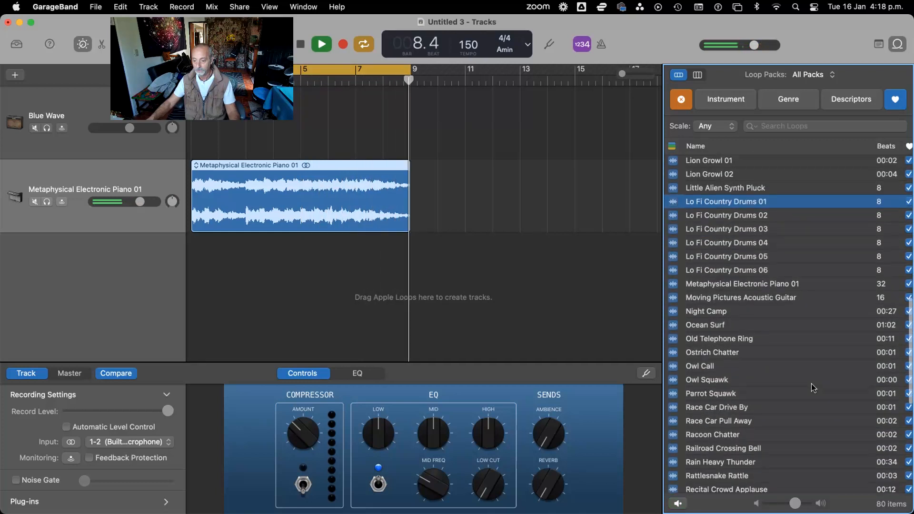
pyautogui.scroll(-13, 811, 384)
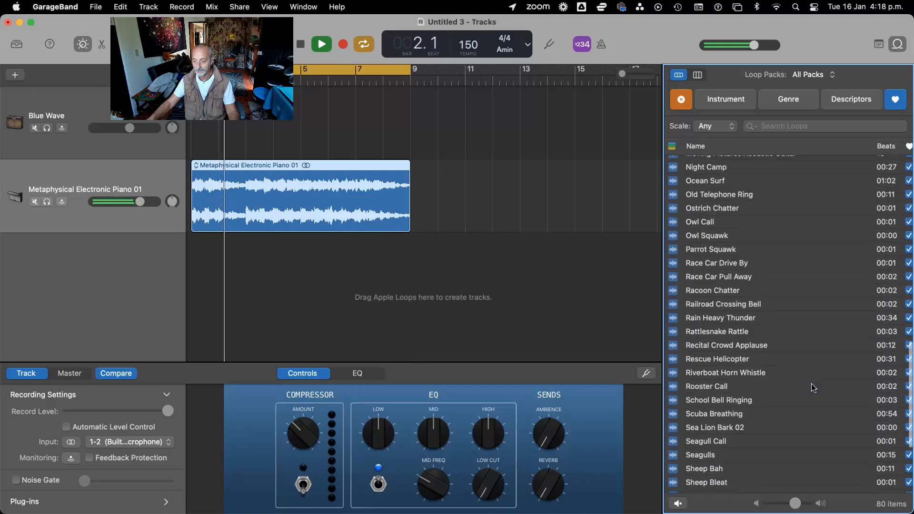
pyautogui.scroll(-6, 811, 384)
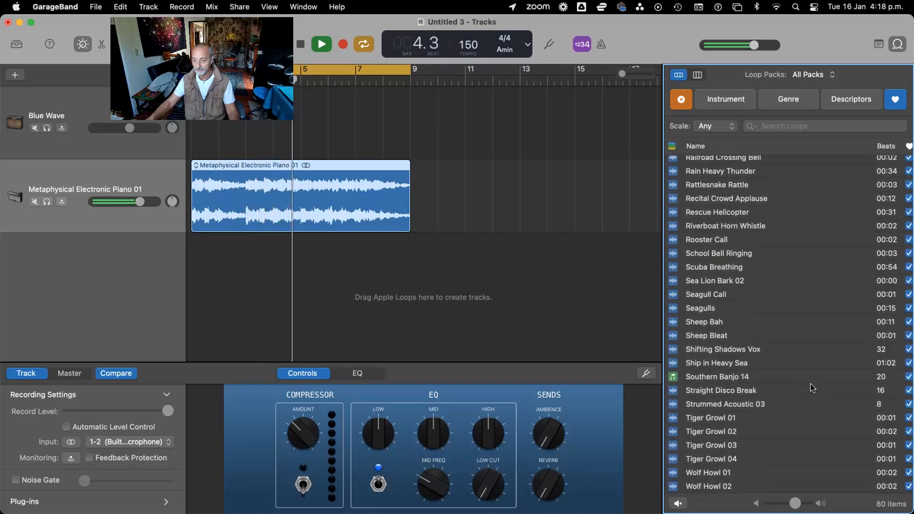
pyautogui.scroll(10, 808, 387)
pyautogui.scroll(20, 807, 383)
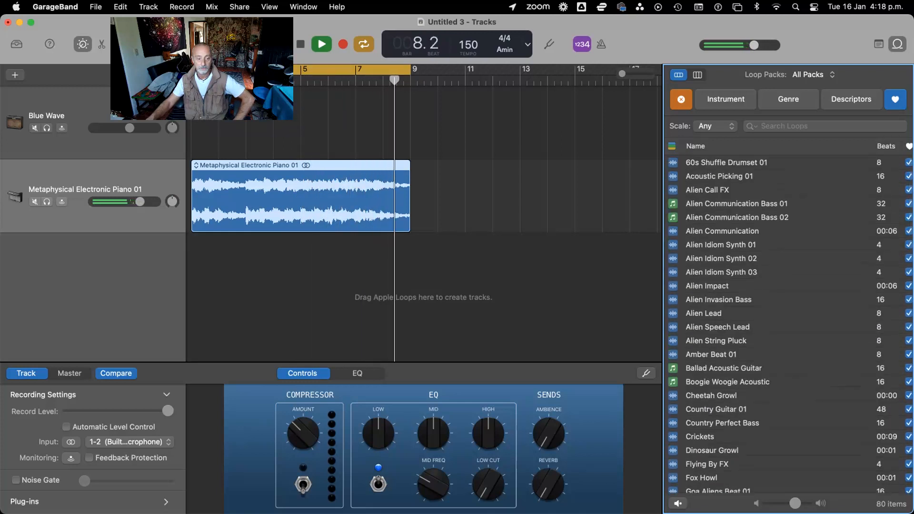
# Step: Preview the favourite loop Amber Beat 01 and add it as a new track starting at bar 1
pyautogui.press('Return')
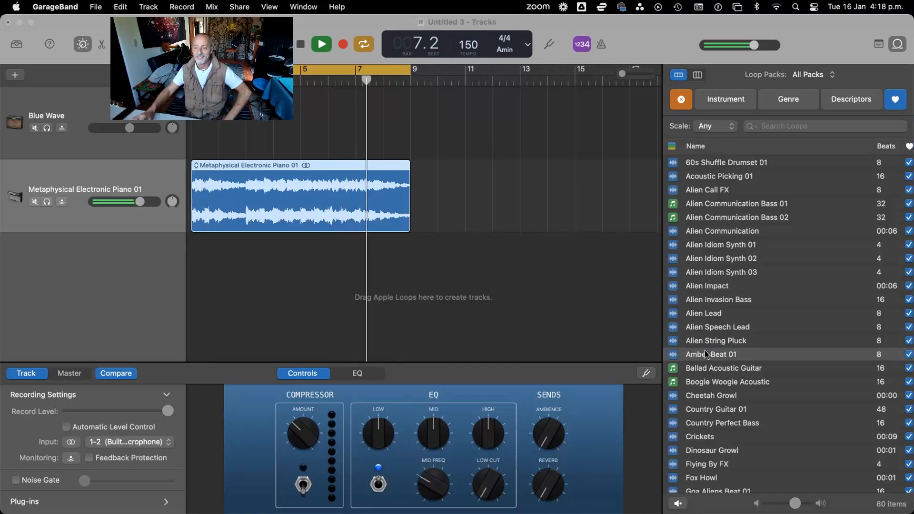
pyautogui.click(705, 355)
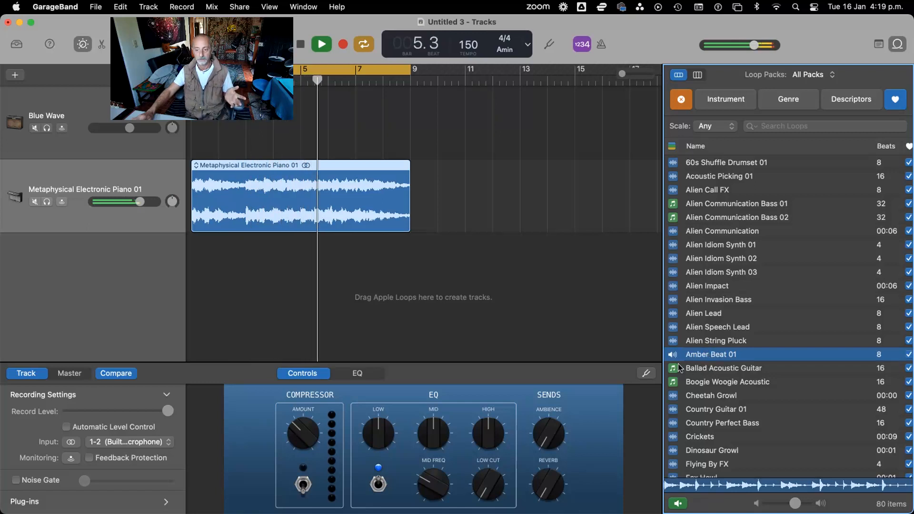
pyautogui.moveTo(672, 357); pyautogui.dragTo(190, 315)
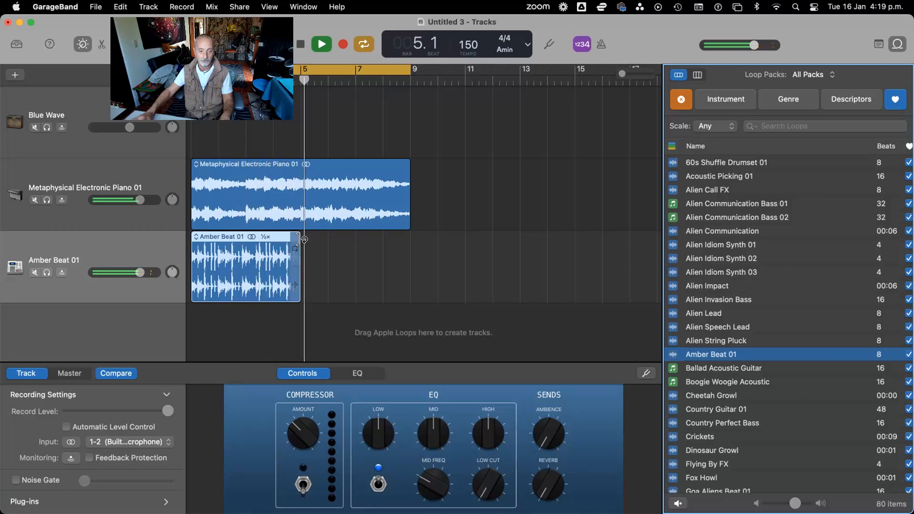
# Step: Loop the Amber Beat 01 region to bar 9 so it matches the length of the piano region
pyautogui.moveTo(296, 287); pyautogui.dragTo(346, 281)
pyautogui.moveTo(299, 244); pyautogui.dragTo(407, 245)
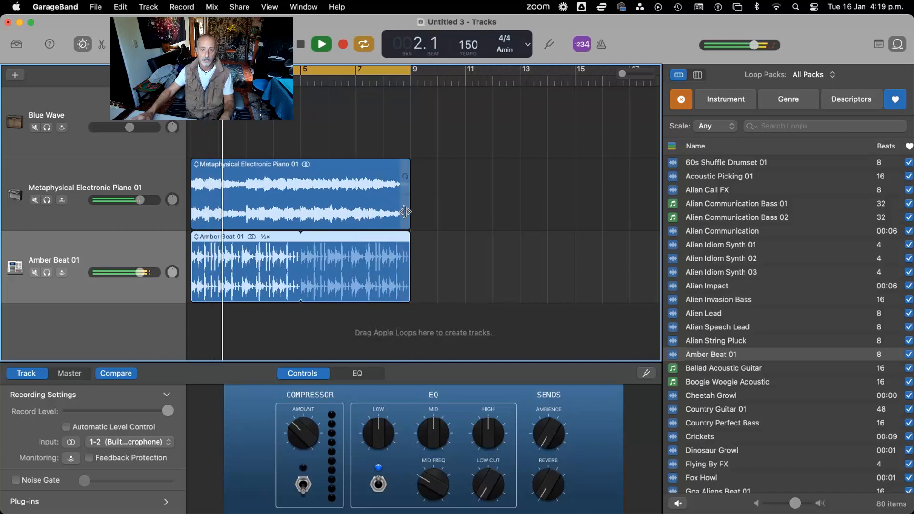
pyautogui.moveTo(406, 209)
pyautogui.mouseDown()
pyautogui.moveTo(314, 208)
pyautogui.moveTo(407, 208)
pyautogui.mouseUp()
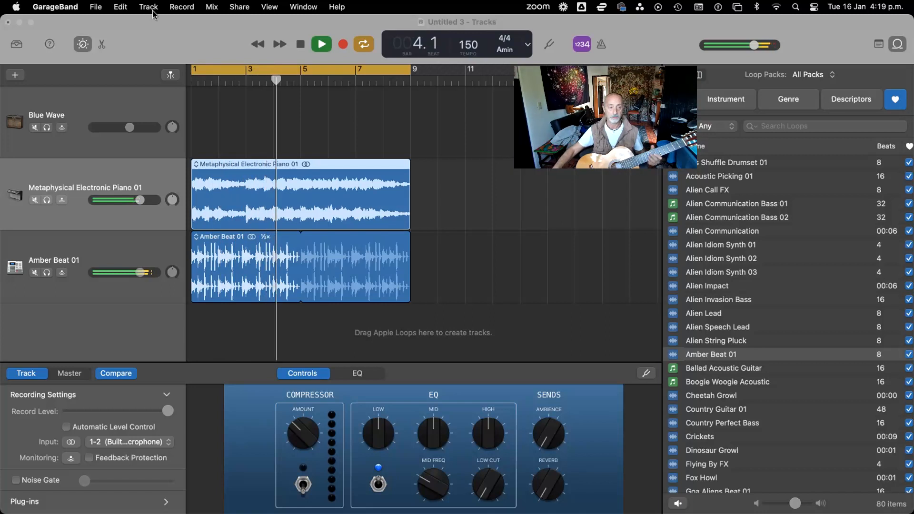
# Step: Turn on input monitoring for the Blue Wave track and raise its volume while playing along with the loops
pyautogui.click(97, 98)
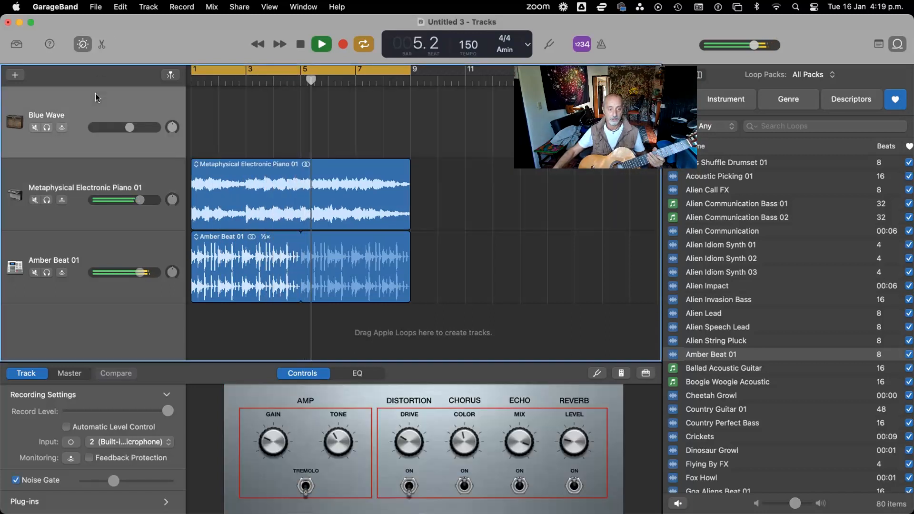
pyautogui.click(61, 127)
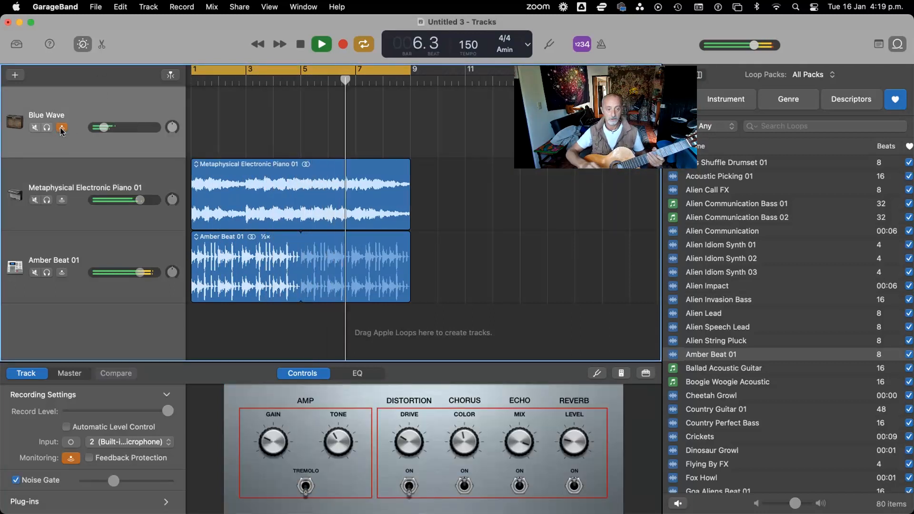
pyautogui.moveTo(103, 128); pyautogui.dragTo(141, 127)
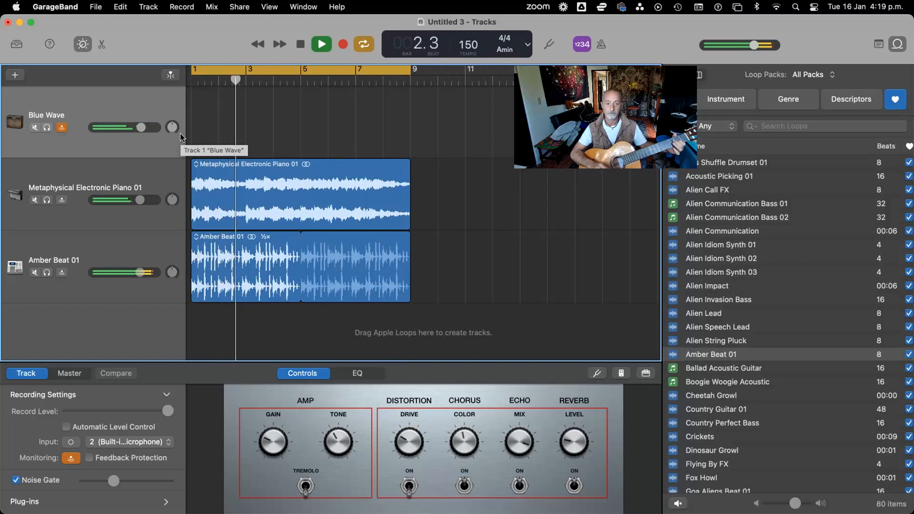
# Step: Stop playback, and turn off both cycle mode and the Blue Wave track's input monitoring
pyautogui.press('space')
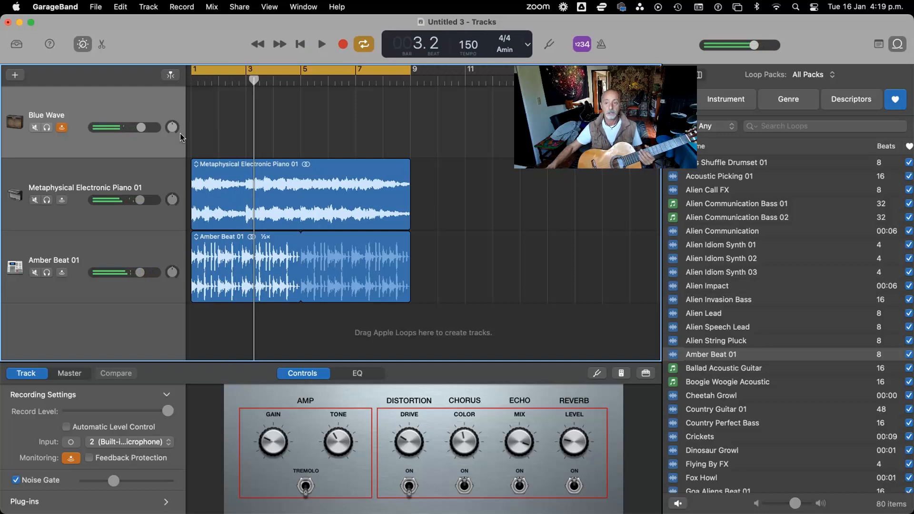
pyautogui.click(364, 45)
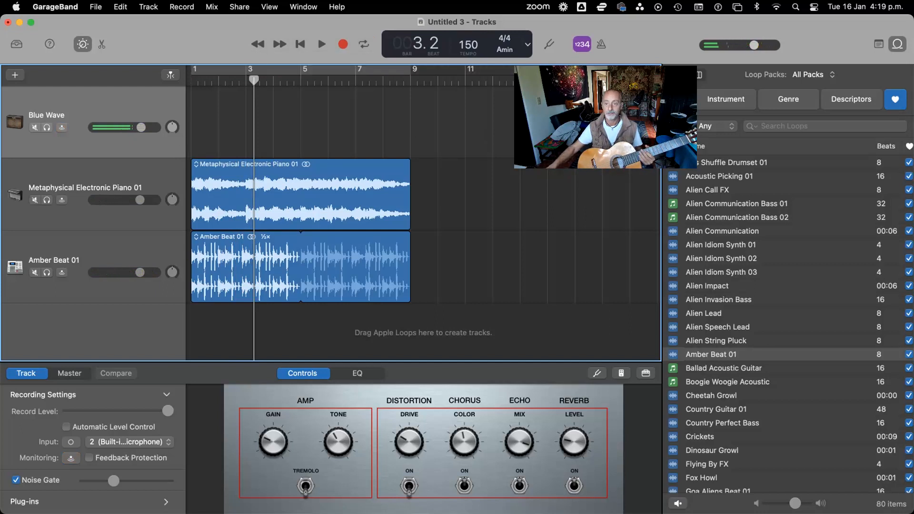
pyautogui.moveTo(606, 117); pyautogui.dragTo(596, 70)
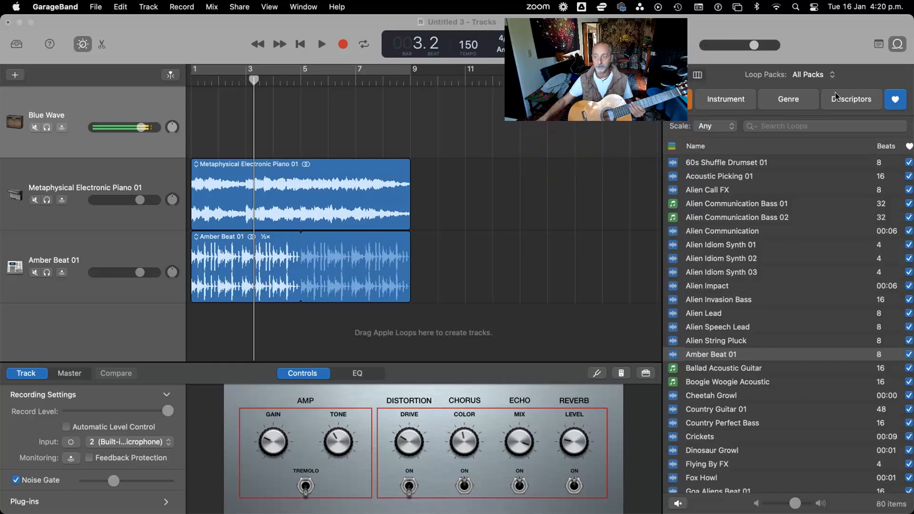
# Step: Hide the Apple Loops browser and the Smart Controls to give the timeline more room
pyautogui.click(897, 47)
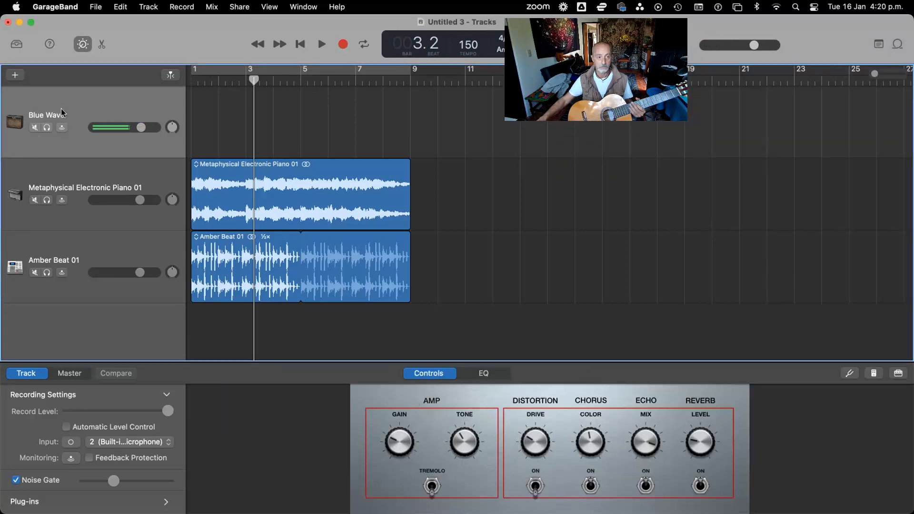
pyautogui.click(83, 46)
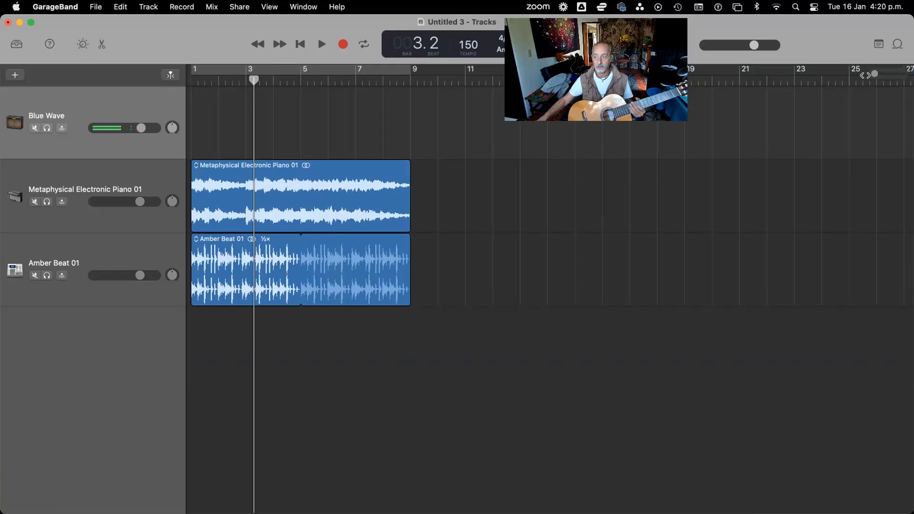
pyautogui.moveTo(875, 75); pyautogui.dragTo(857, 76)
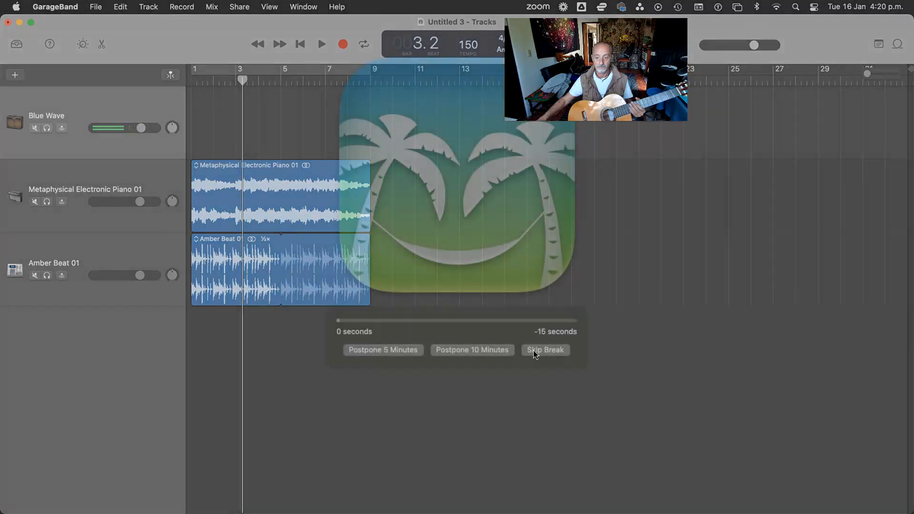
# Step: Skip the break reminder and loop the Amber Beat 01 and Metaphysical Electronic Piano 01 regions to bar 33
pyautogui.click(536, 351)
pyautogui.click(367, 241)
pyautogui.moveTo(367, 239); pyautogui.dragTo(907, 239)
pyautogui.moveTo(369, 165); pyautogui.dragTo(906, 165)
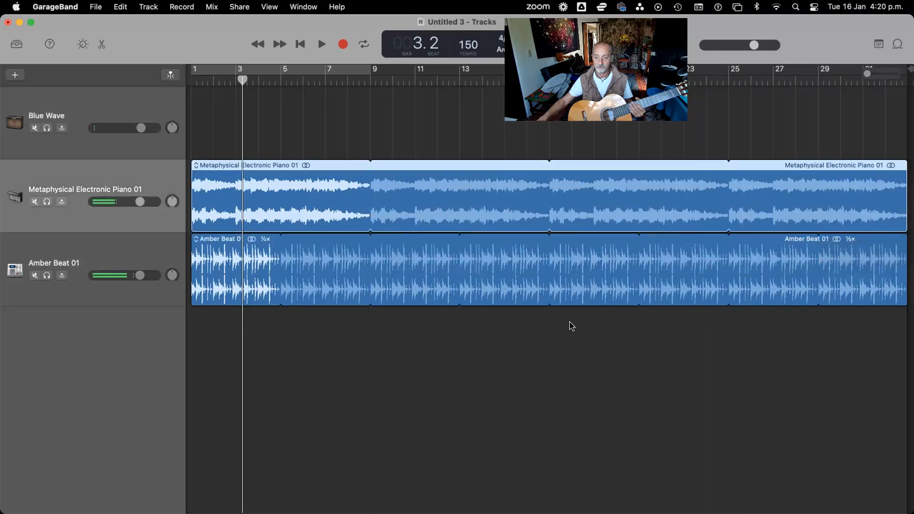
# Step: Move the project's end marker well past bar 33 to lengthen the timeline
pyautogui.rightClick(629, 265)
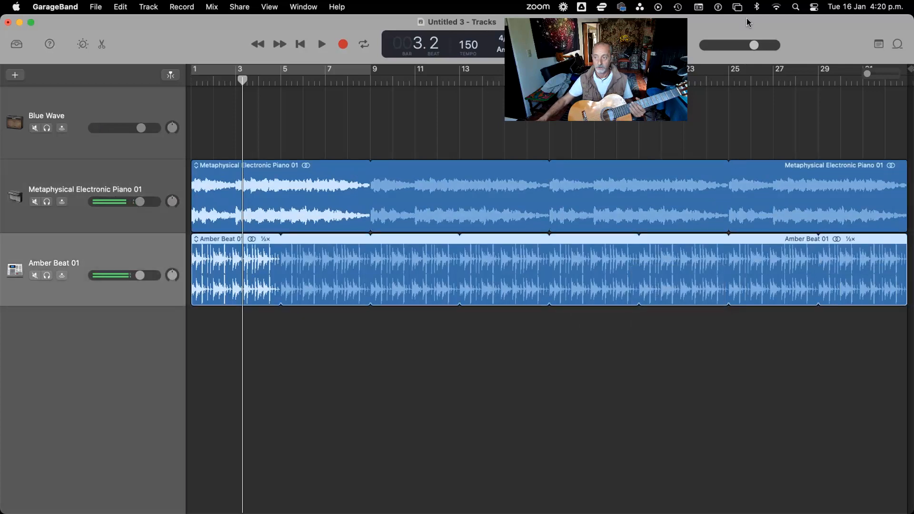
pyautogui.moveTo(907, 69)
pyautogui.mouseDown()
pyautogui.moveTo(852, 71)
pyautogui.moveTo(910, 74)
pyautogui.mouseUp()
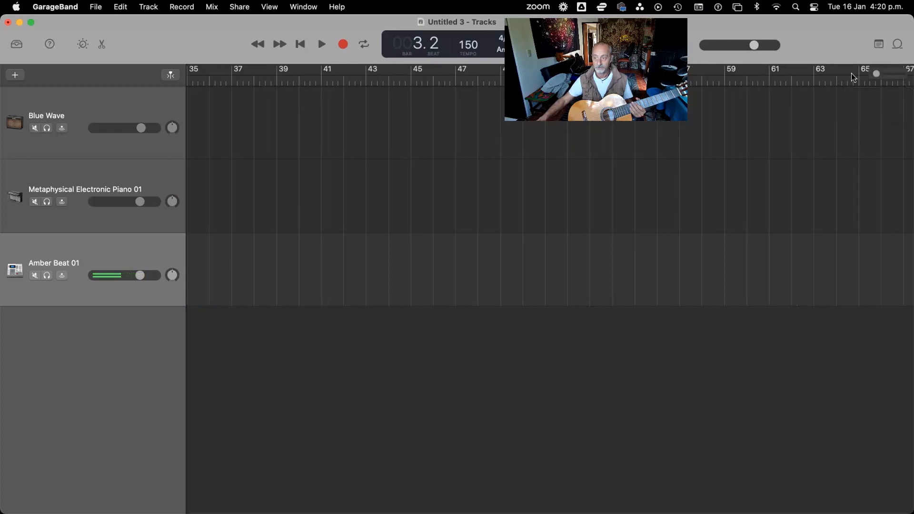
# Step: Extend the looped Metaphysical Electronic Piano 01 and Amber Beat 01 regions past bar 65, and return the playhead to the start
pyautogui.moveTo(853, 78); pyautogui.dragTo(709, 151)
pyautogui.moveTo(536, 171); pyautogui.dragTo(908, 233)
pyautogui.moveTo(534, 243); pyautogui.dragTo(908, 244)
pyautogui.click(301, 44)
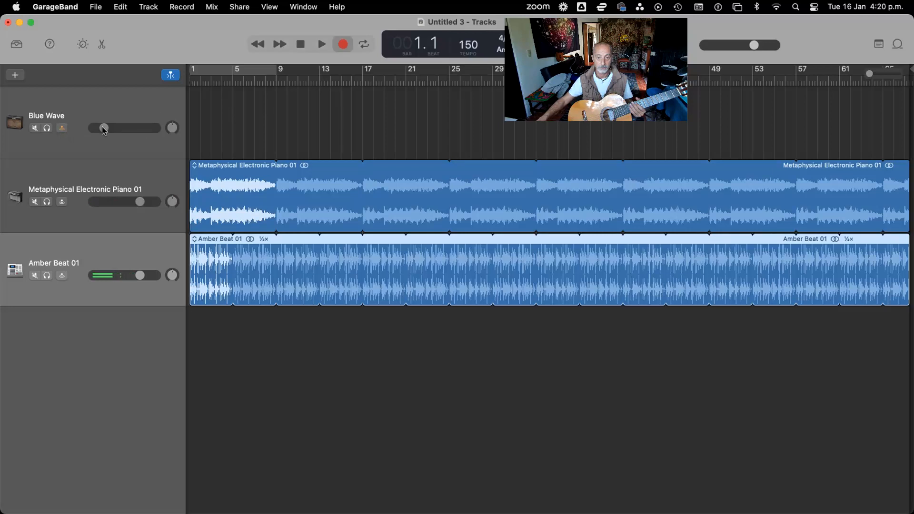
# Step: Raise the Blue Wave track's volume during a short trial recording on the Amber Beat 01 track, and undo that recording
pyautogui.press('r')
pyautogui.moveTo(103, 128); pyautogui.dragTo(139, 128)
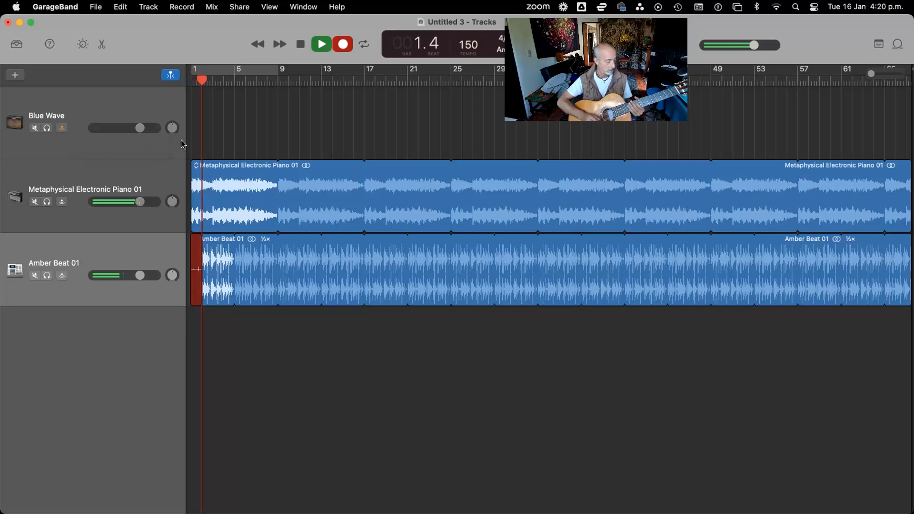
pyautogui.press('space')
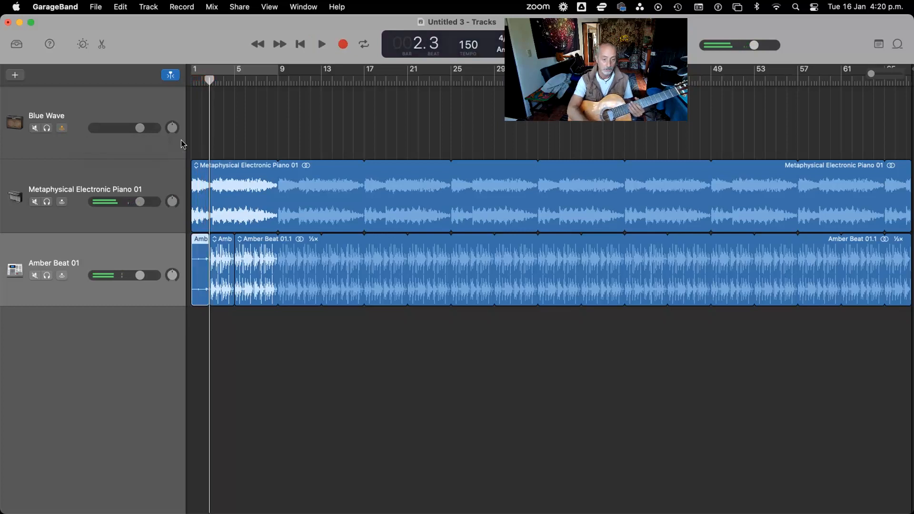
pyautogui.press('super+z')
# Step: Record a guitar take on the Blue Wave track from bar 1 to bar 17
pyautogui.click(87, 155)
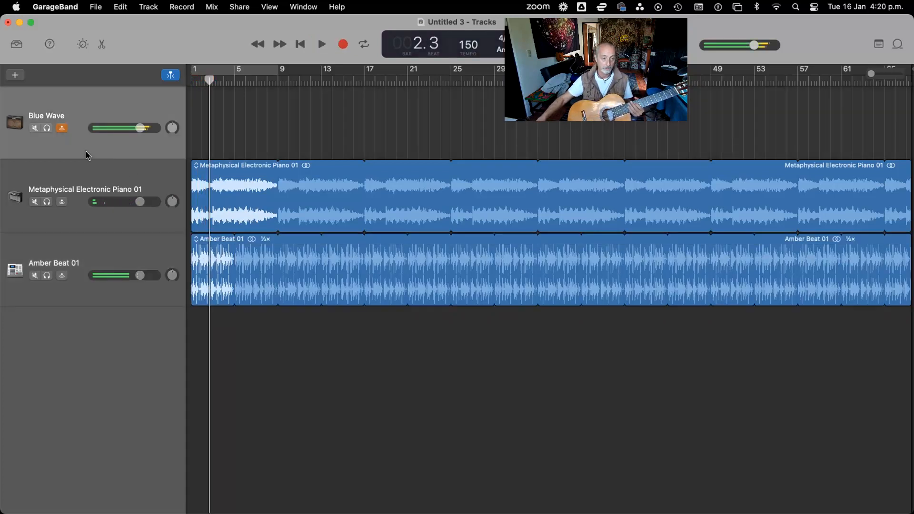
pyautogui.click(83, 186)
pyautogui.click(82, 243)
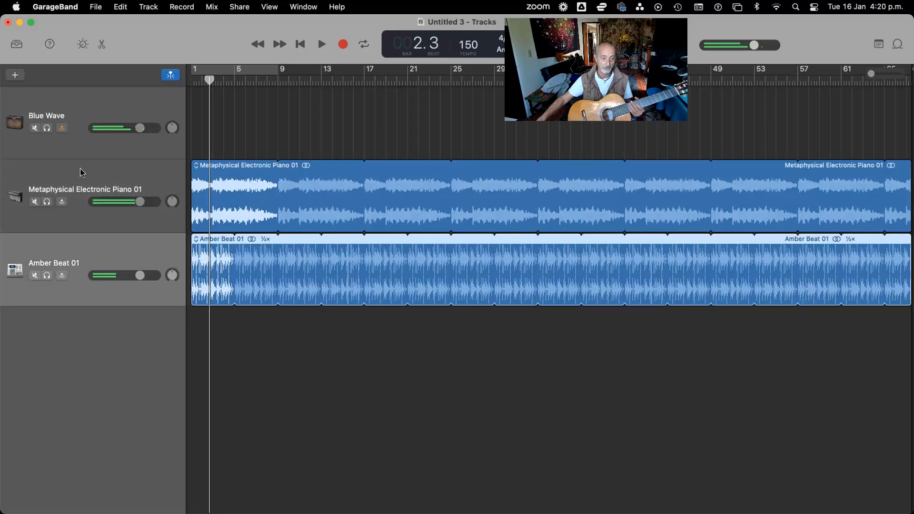
pyautogui.click(82, 143)
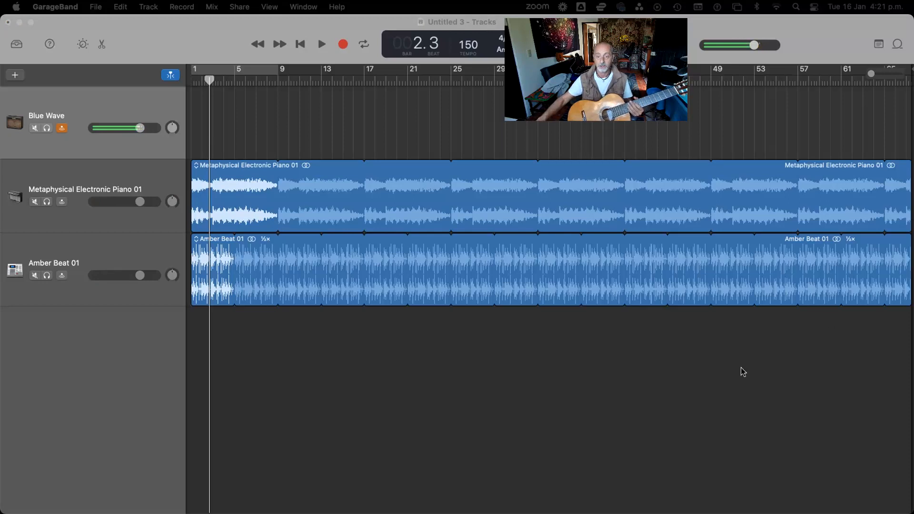
pyautogui.click(344, 44)
pyautogui.click(304, 45)
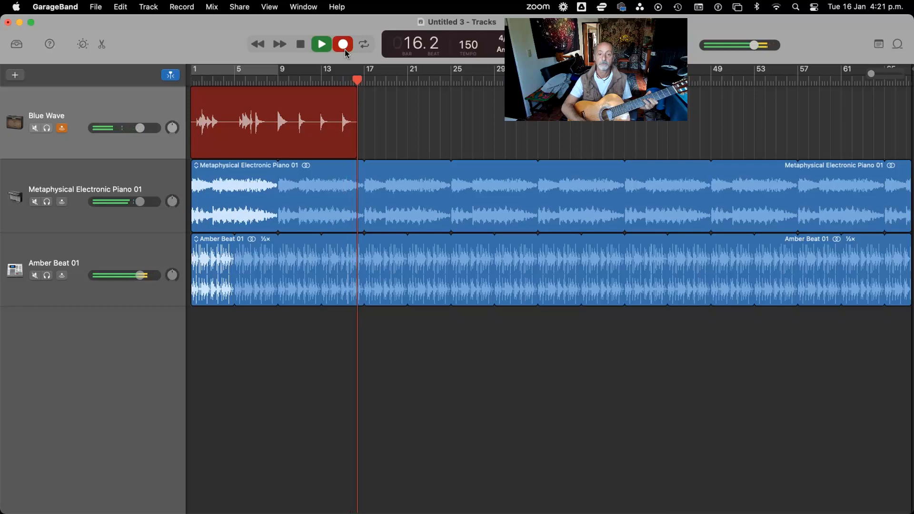
pyautogui.click(344, 49)
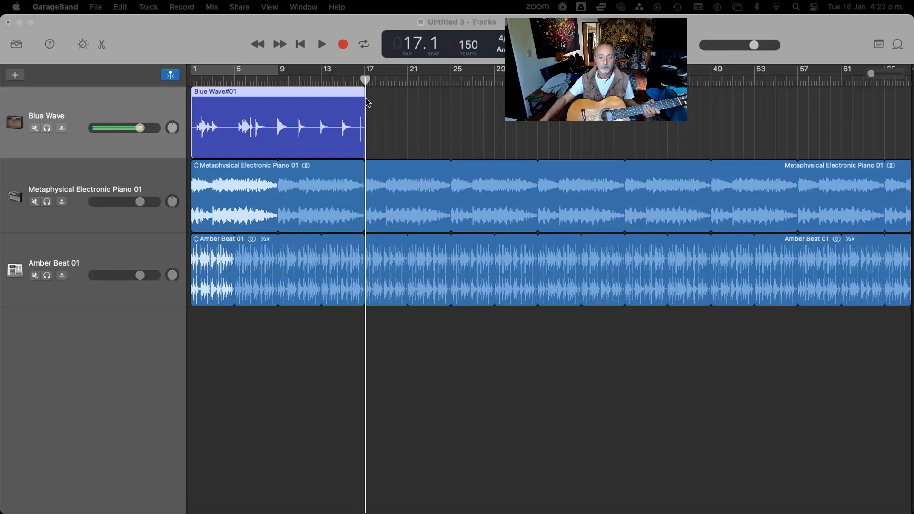
# Step: Loop the recorded Blue Wave#01 region from bar 17 to about bar 61
pyautogui.moveTo(365, 91); pyautogui.dragTo(363, 157)
pyautogui.scroll(10, 399, 114)
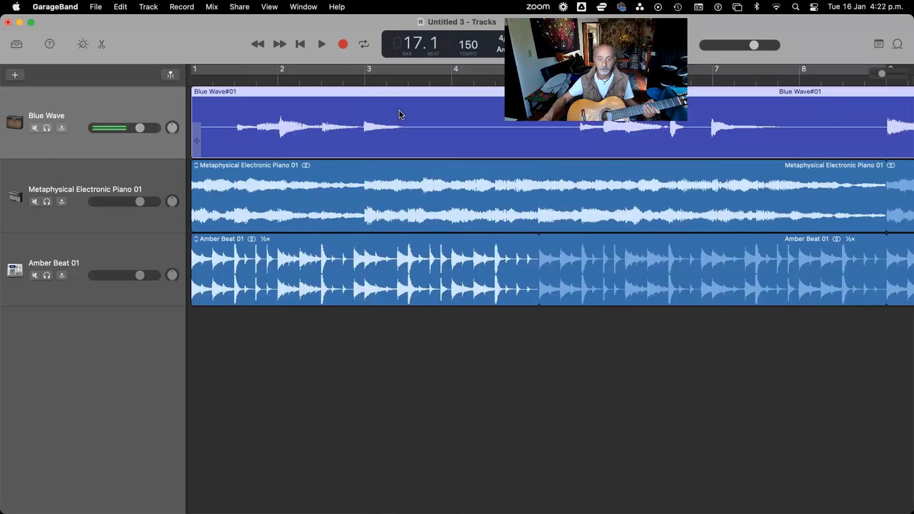
pyautogui.scroll(-8, 398, 115)
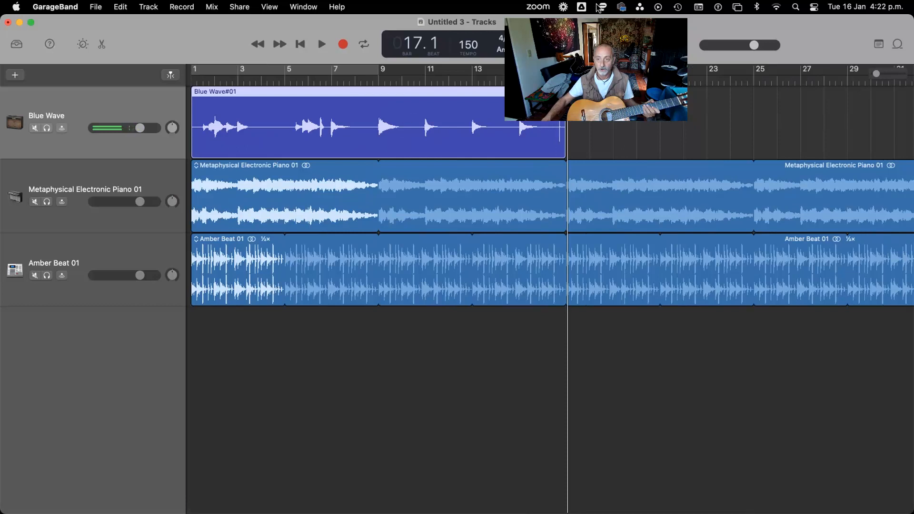
pyautogui.moveTo(600, 18); pyautogui.dragTo(766, 40)
pyautogui.moveTo(569, 80); pyautogui.dragTo(564, 80)
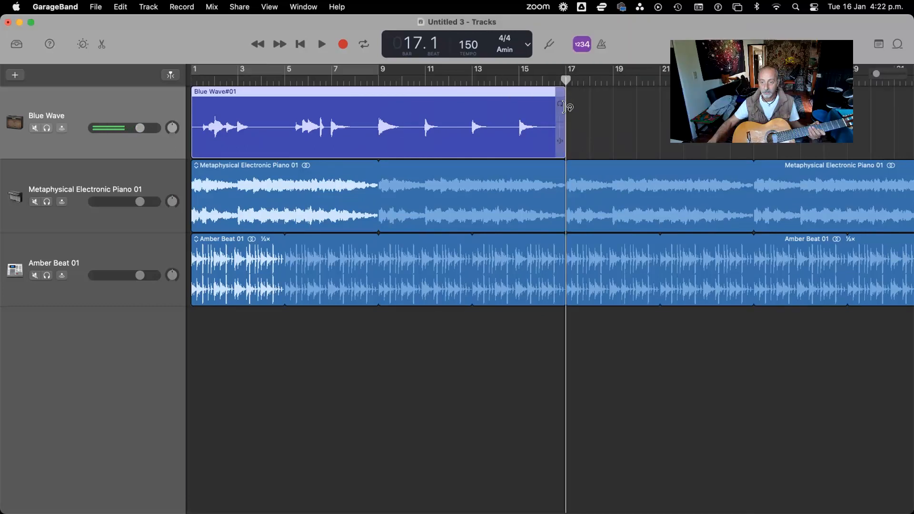
pyautogui.moveTo(564, 107); pyautogui.dragTo(629, 109)
pyautogui.scroll(-5, 630, 111)
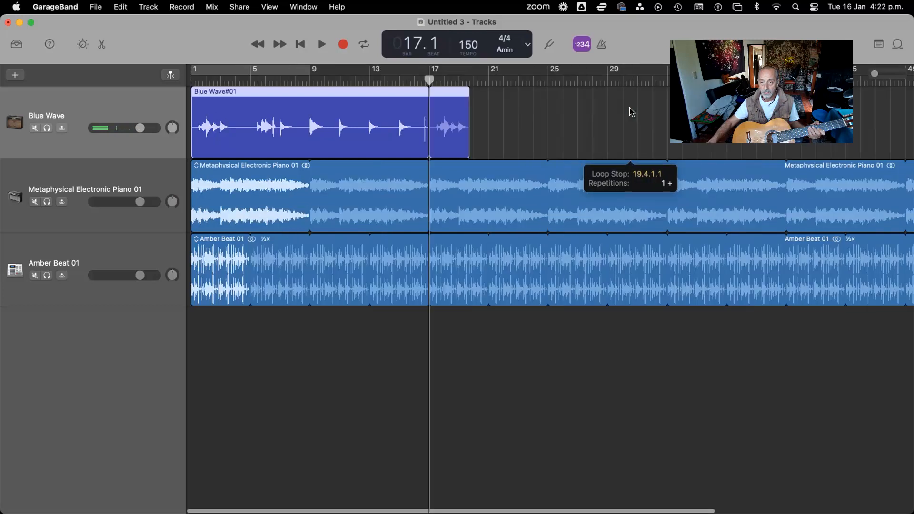
pyautogui.moveTo(397, 99); pyautogui.dragTo(854, 117)
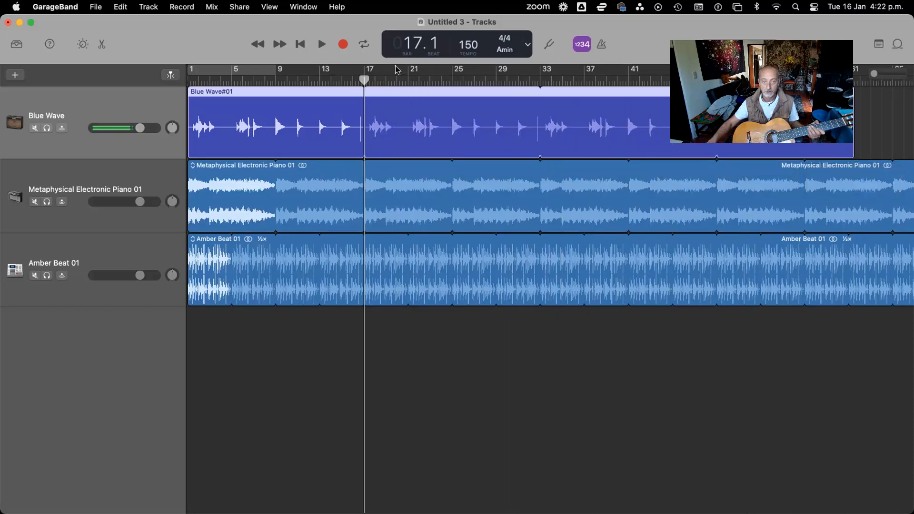
# Step: Play the arrangement from the start to about bar 8, stop, and undo both loop extensions of the Blue Wave#01 region
pyautogui.click(301, 44)
pyautogui.click(321, 45)
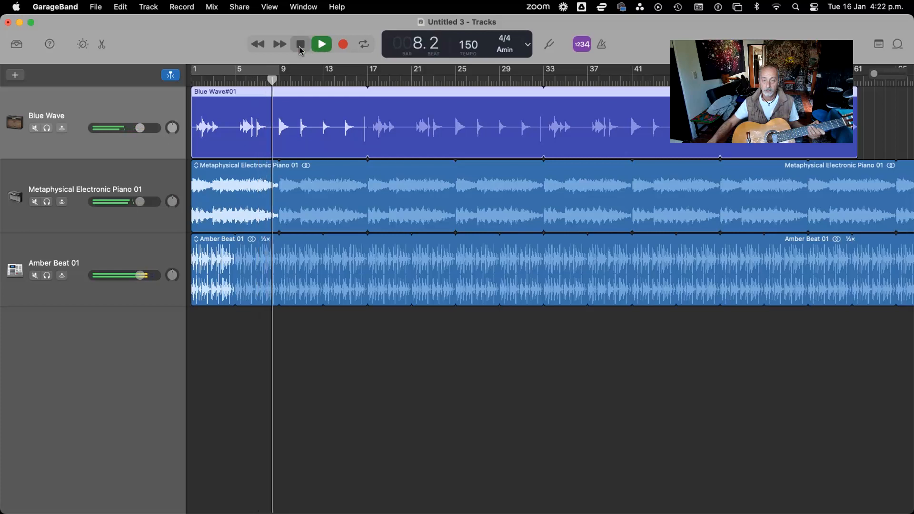
pyautogui.click(299, 45)
pyautogui.press('super+z')
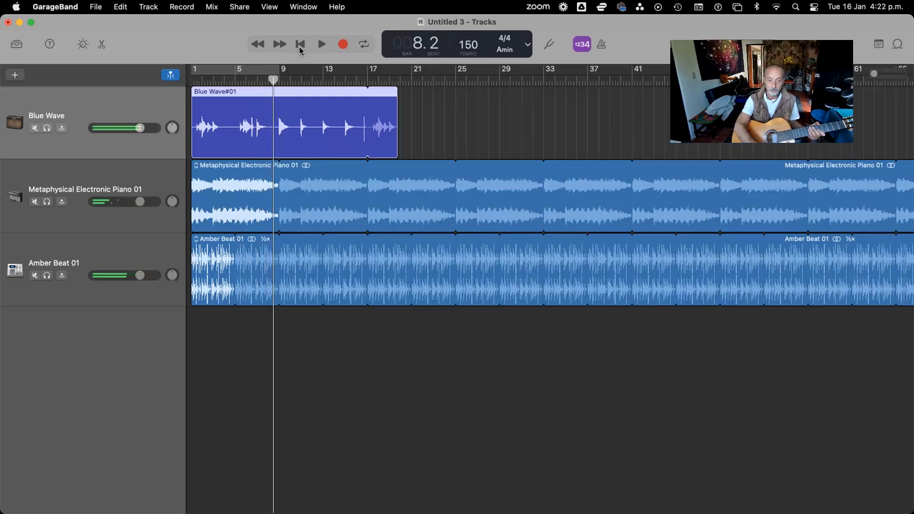
pyautogui.press('super+z')
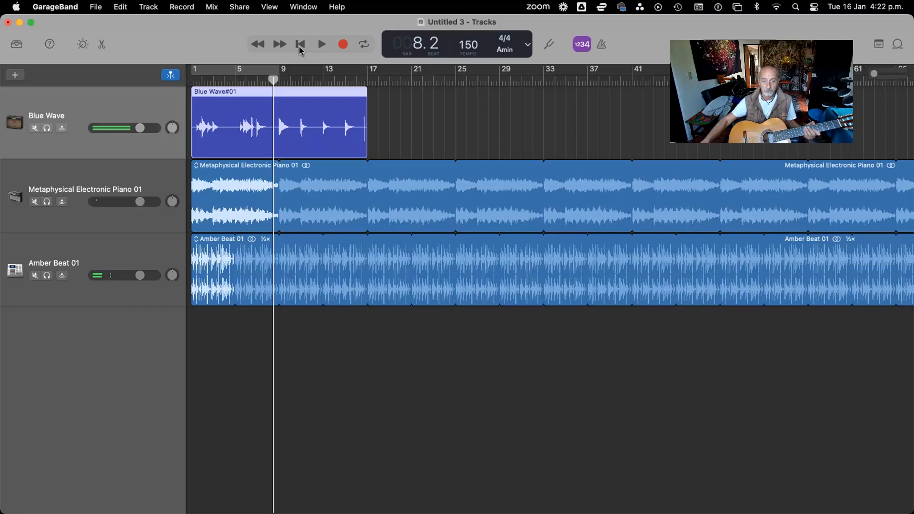
# Step: Split the Blue Wave#01 region at bar 13
pyautogui.moveTo(270, 81); pyautogui.dragTo(324, 80)
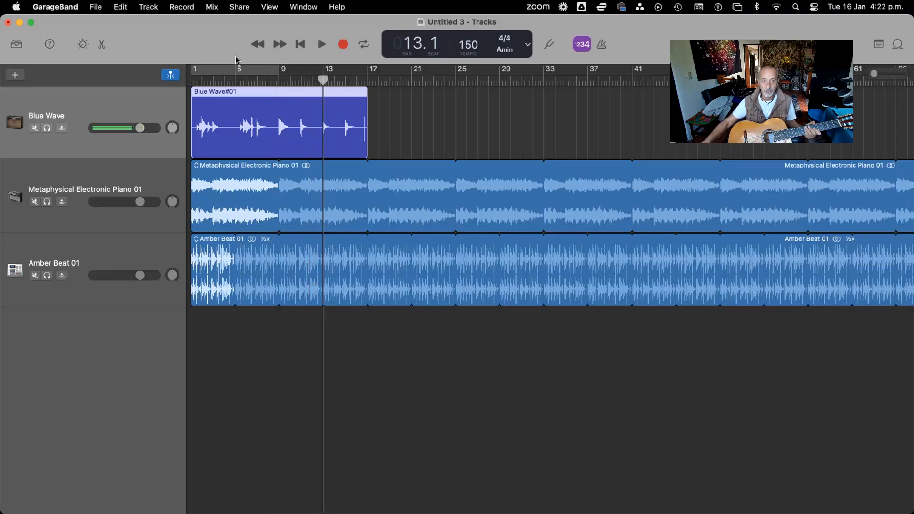
pyautogui.click(150, 7)
pyautogui.moveTo(128, 7)
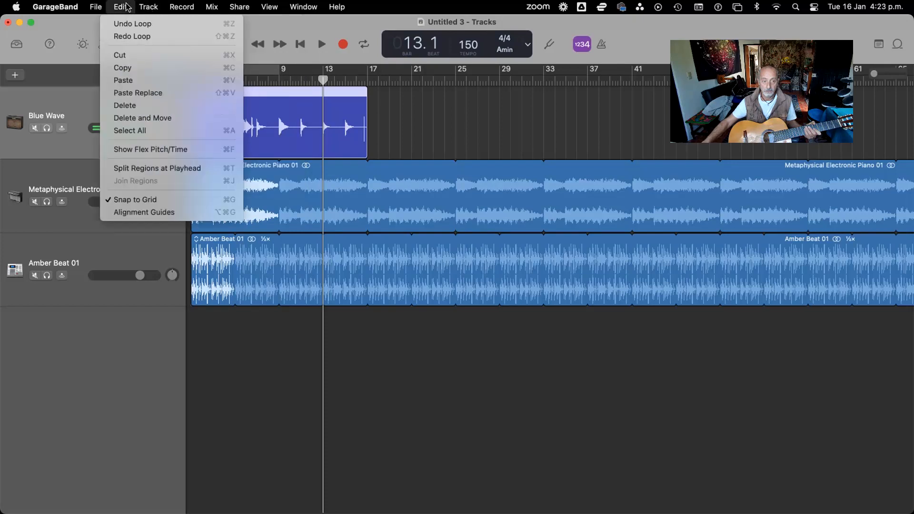
pyautogui.click(164, 173)
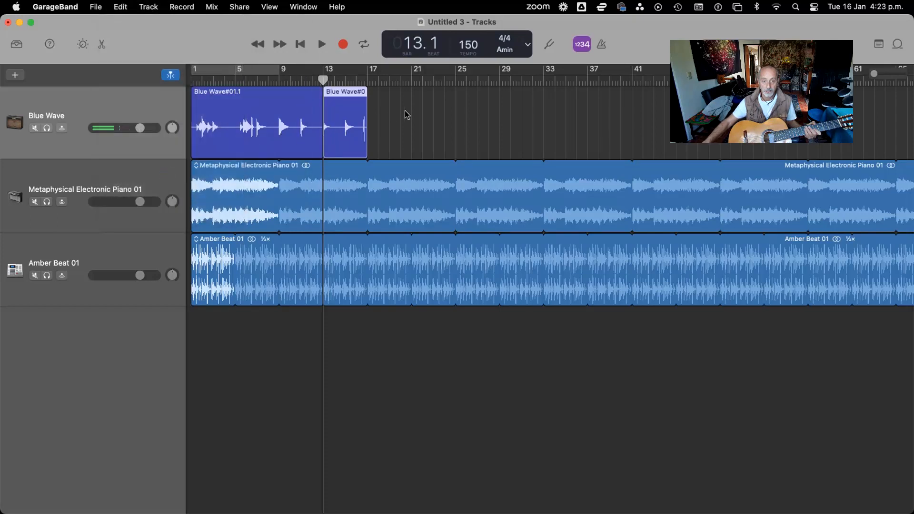
# Step: Move the split-off end of the Blue Wave take to about bar 20, and undo both the move and the split
pyautogui.moveTo(354, 105); pyautogui.dragTo(421, 100)
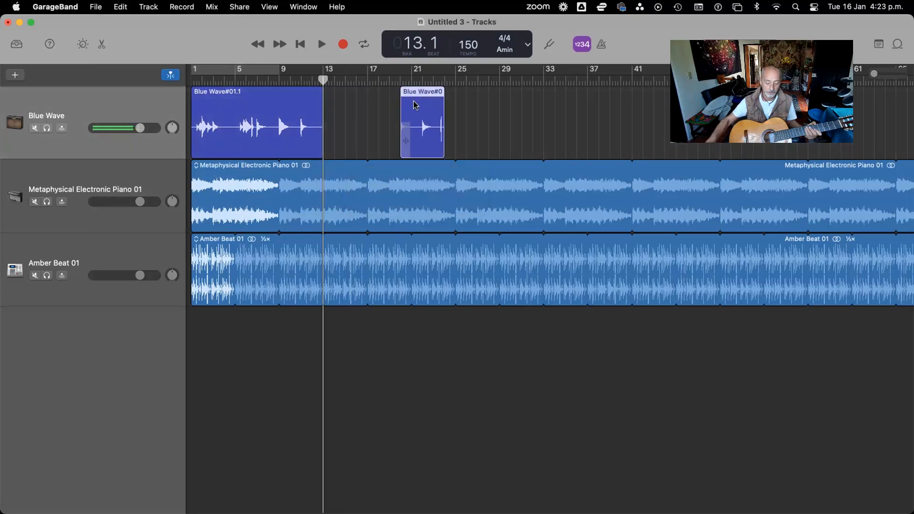
pyautogui.press('super+z')
pyautogui.press('super+z')
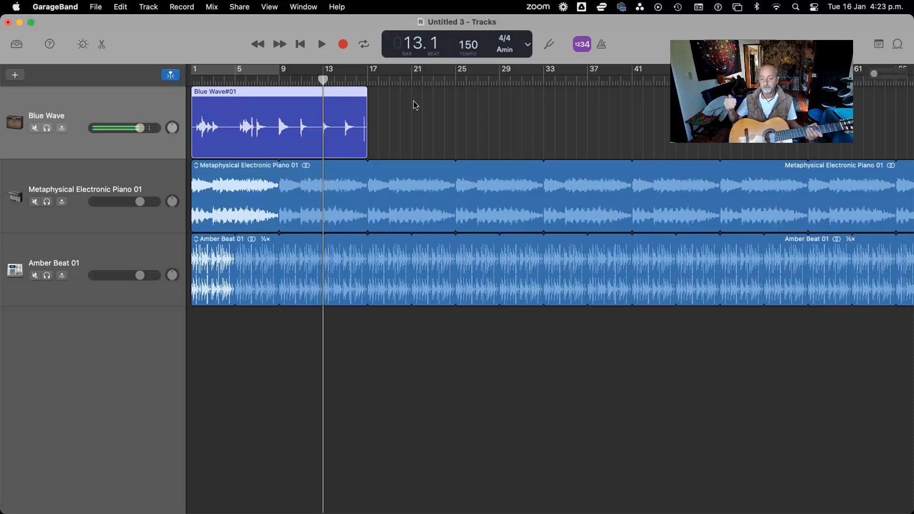
# Step: Return the playhead to the start and create a new Software Instrument track
pyautogui.click(300, 44)
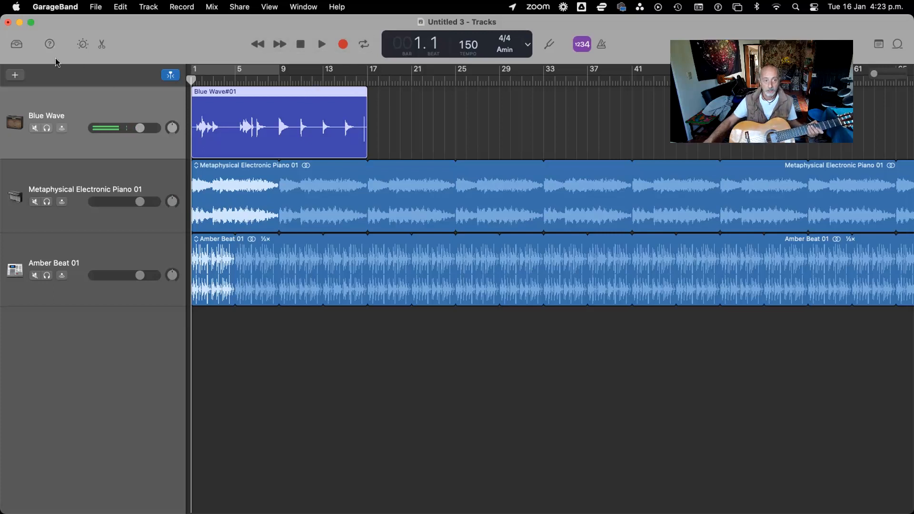
pyautogui.click(15, 75)
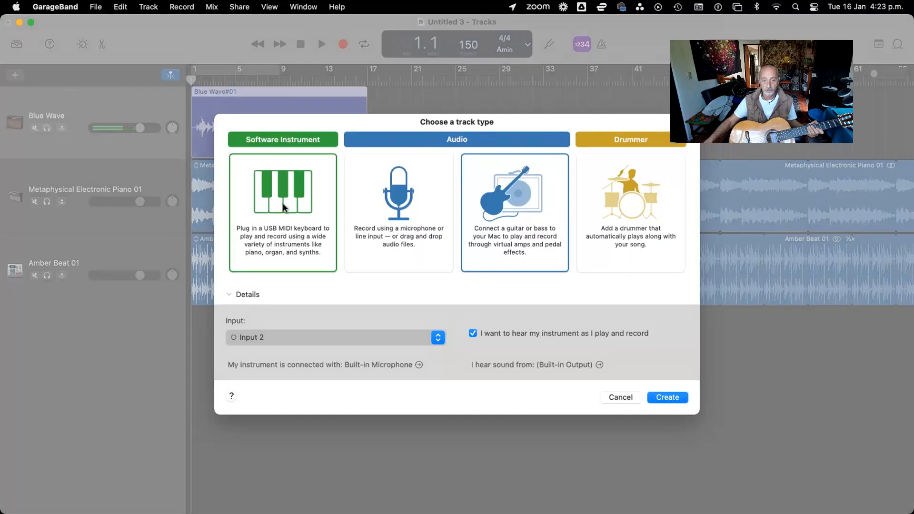
pyautogui.click(284, 208)
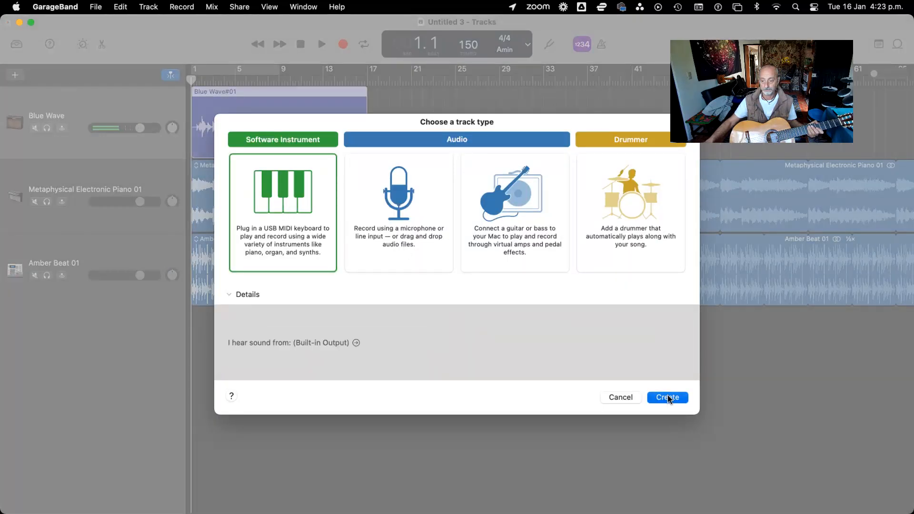
pyautogui.click(667, 397)
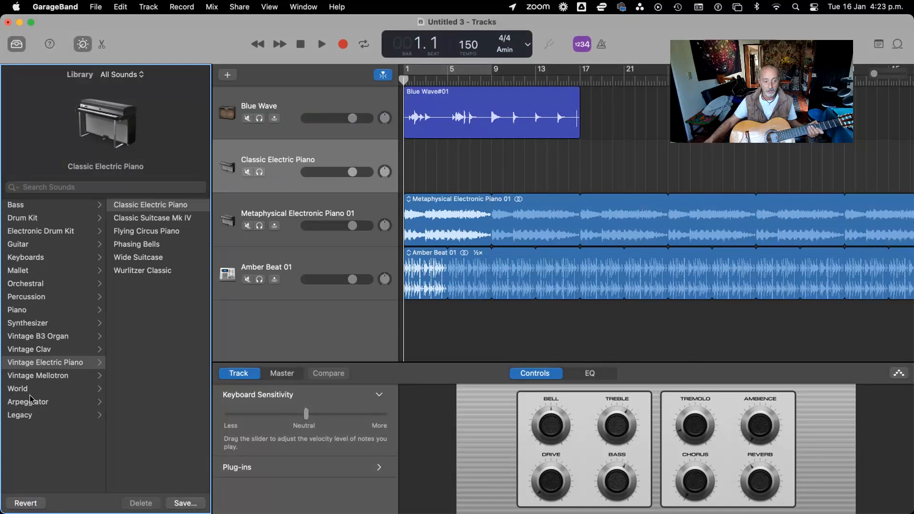
# Step: Assign the Adrift In The Void sound from the Synthesizer Soundscape category to the new track
pyautogui.click(31, 326)
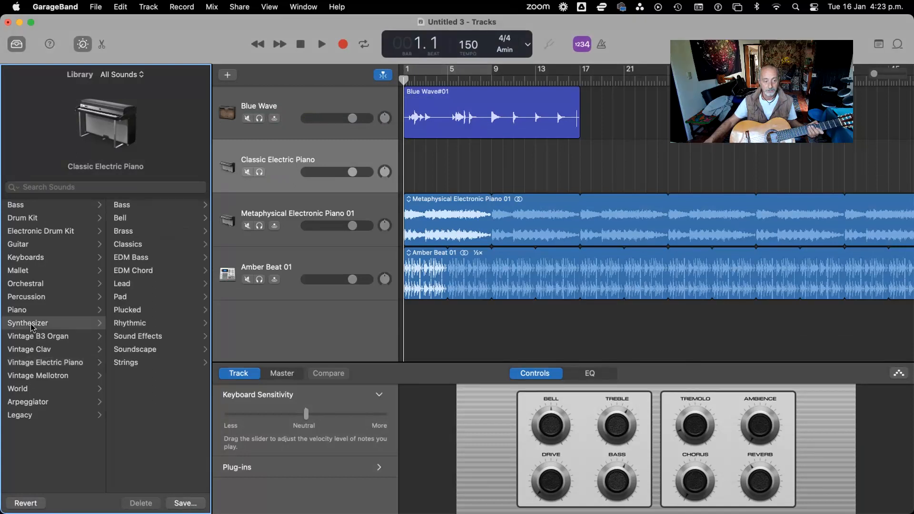
pyautogui.click(141, 334)
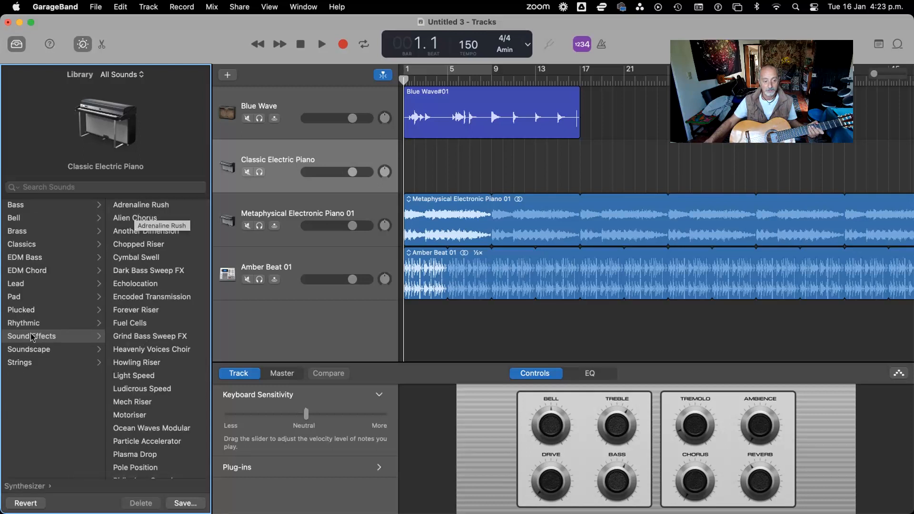
pyautogui.click(32, 351)
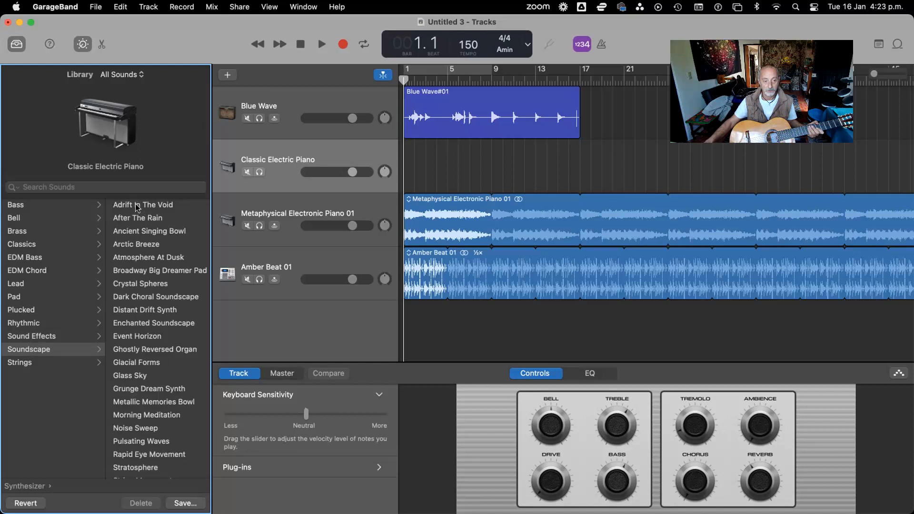
pyautogui.click(136, 204)
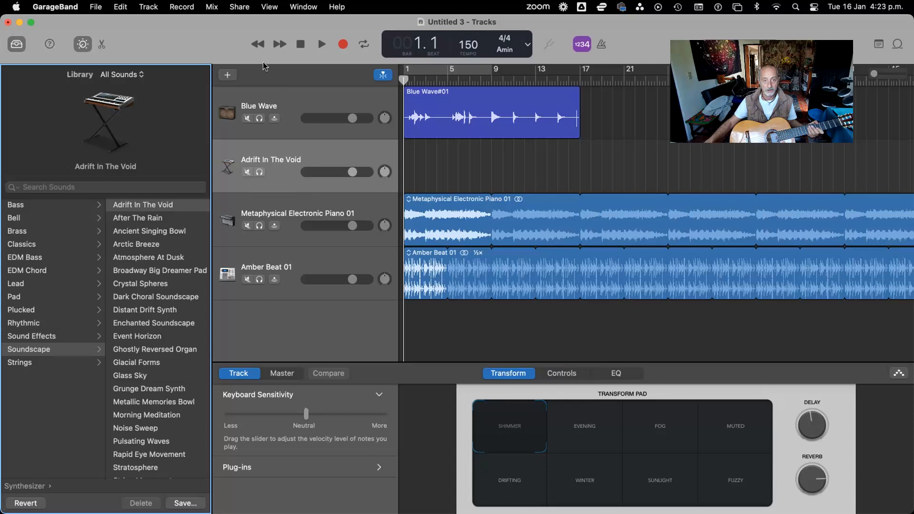
# Step: Show the Musical Typing keyboard for the Adrift In The Void track
pyautogui.click(269, 5)
pyautogui.moveTo(300, 8)
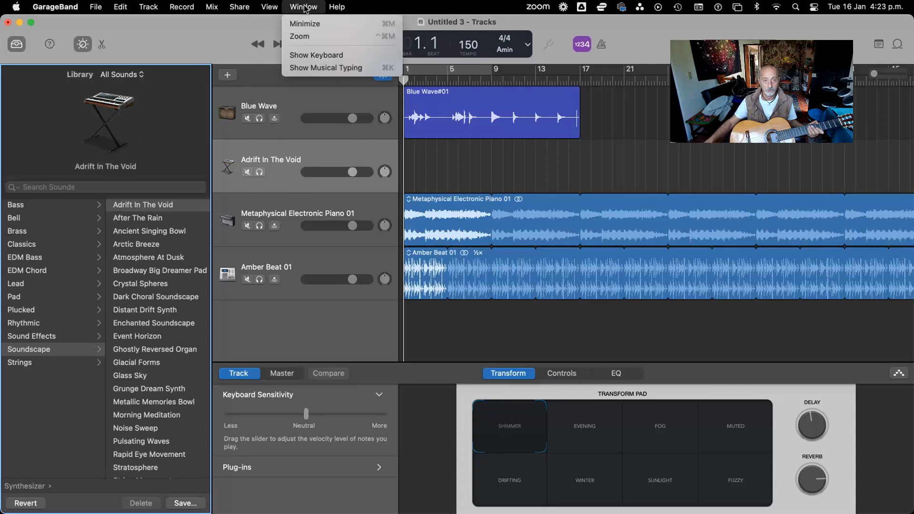
pyautogui.click(317, 68)
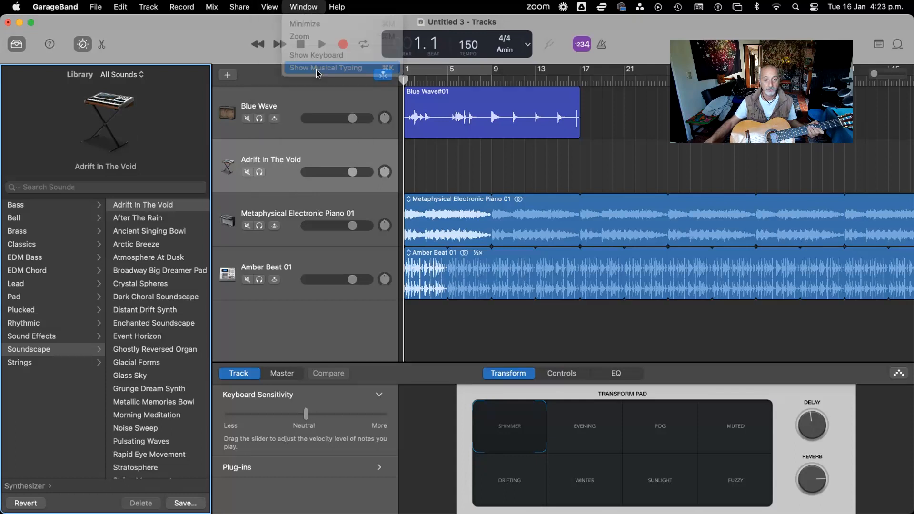
# Step: Audition the Adrift In The Void sound by playing several notes on the Musical Typing keyboard
pyautogui.moveTo(331, 381); pyautogui.dragTo(545, 386)
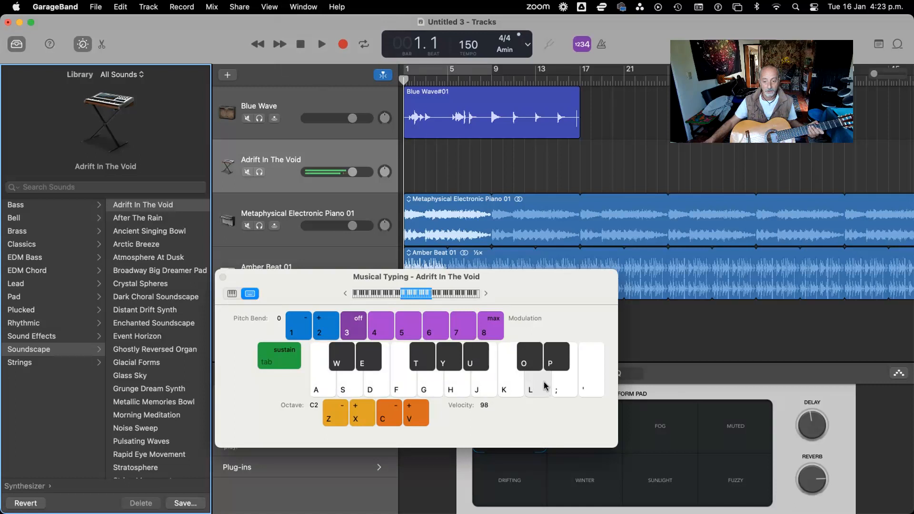
pyautogui.click(326, 386)
pyautogui.click(339, 389)
pyautogui.click(400, 393)
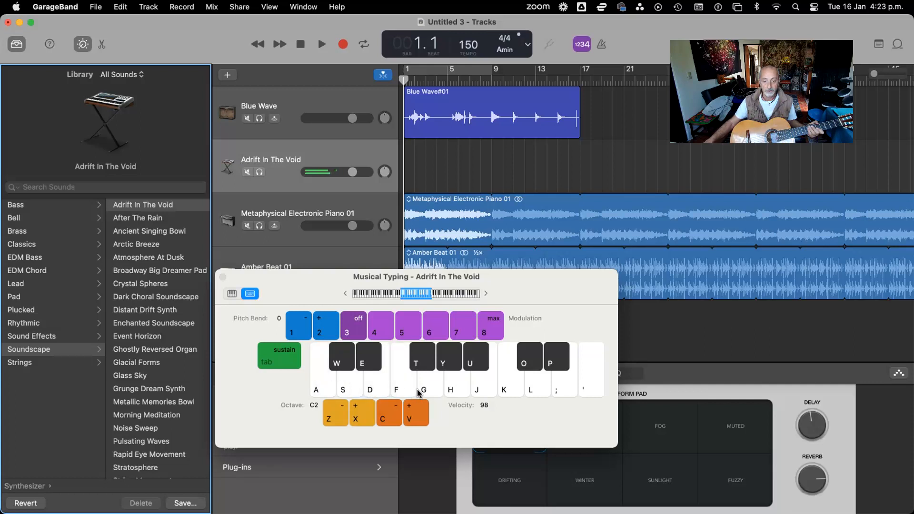
pyautogui.click(453, 391)
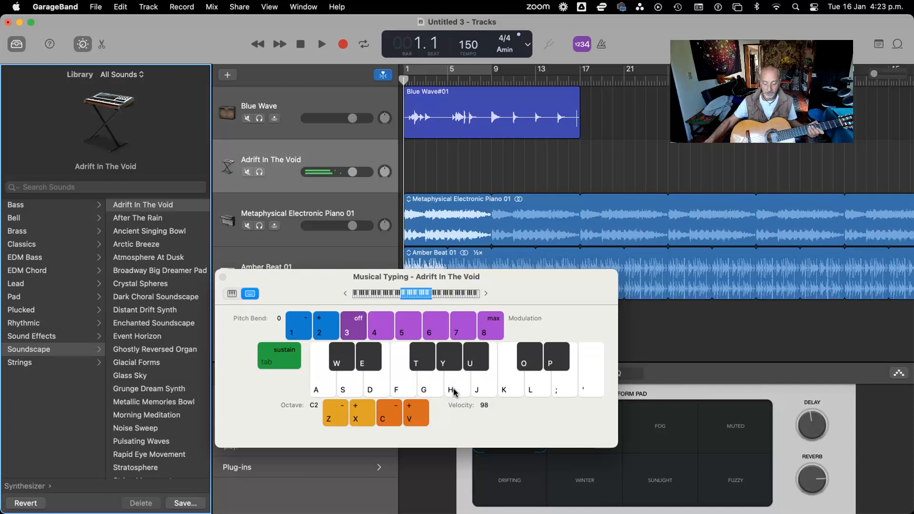
pyautogui.click(454, 391)
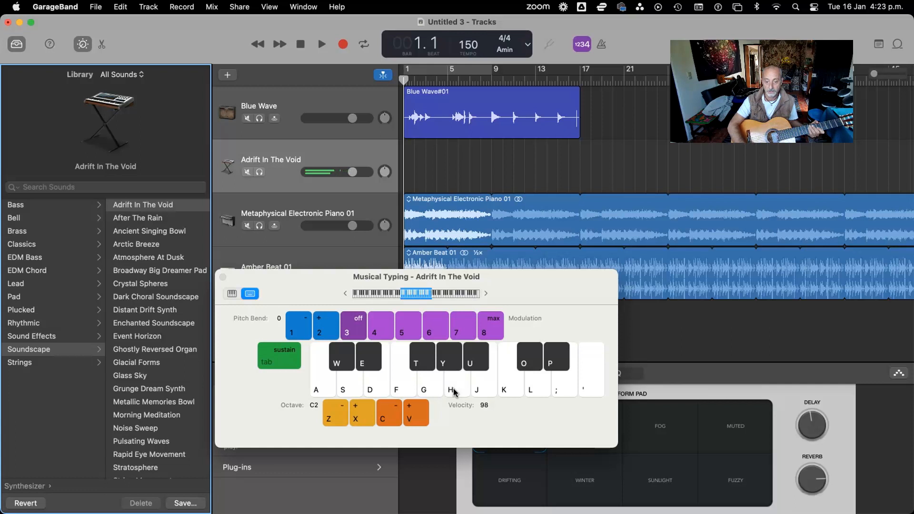
# Step: Rehearse a held A note over the playing arrangement, and return the playhead to the start
pyautogui.press('space')
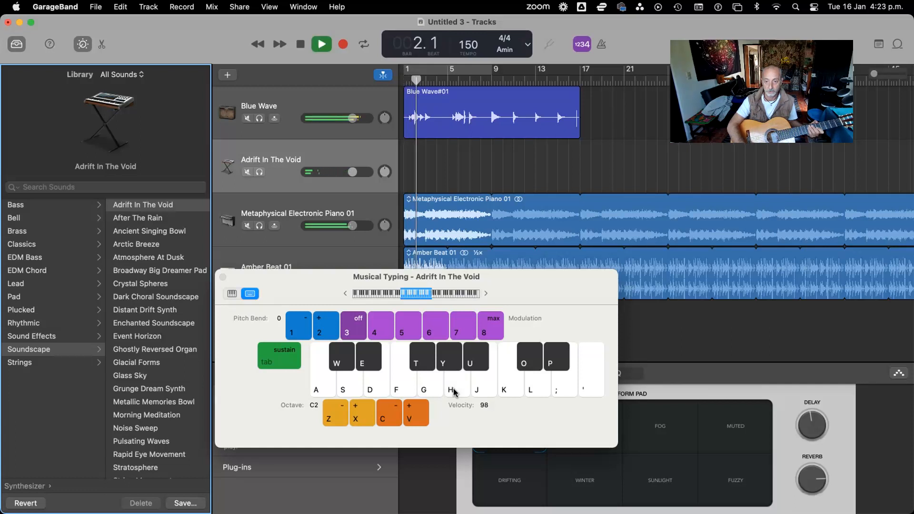
pyautogui.click(453, 392)
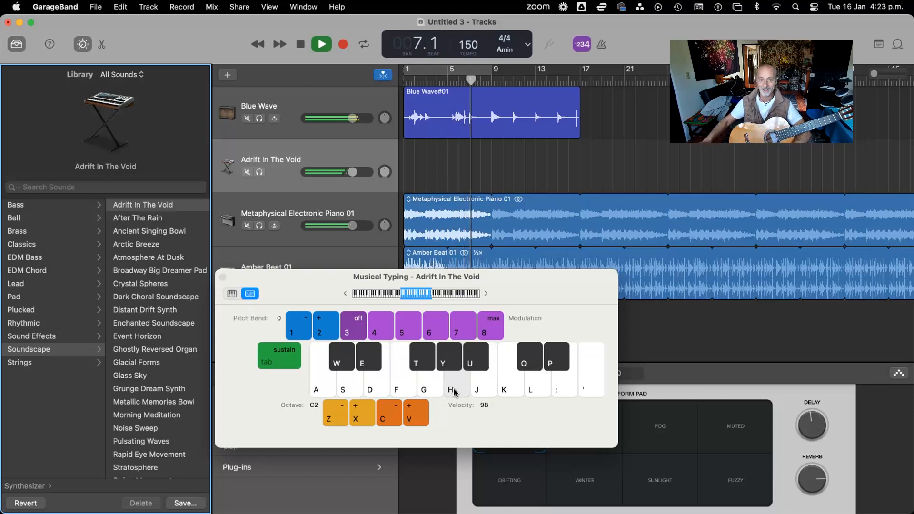
pyautogui.click(300, 45)
pyautogui.click(300, 44)
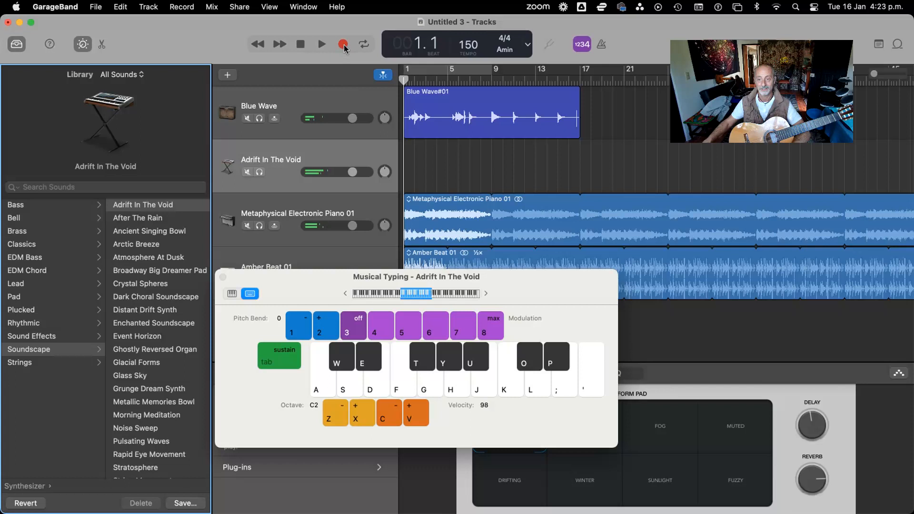
# Step: Record sustained A notes on the Adrift In The Void track from bar 1 to bar 17 with Musical Typing
pyautogui.click(343, 45)
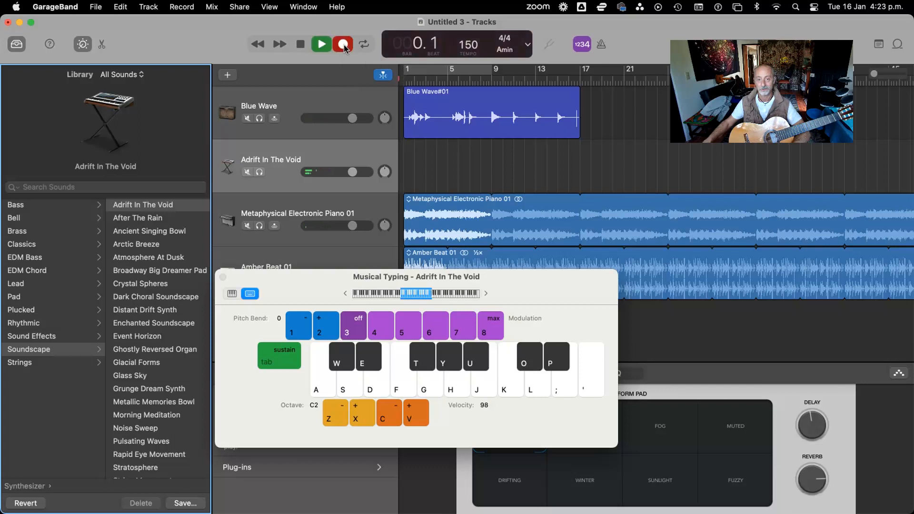
pyautogui.press('h')
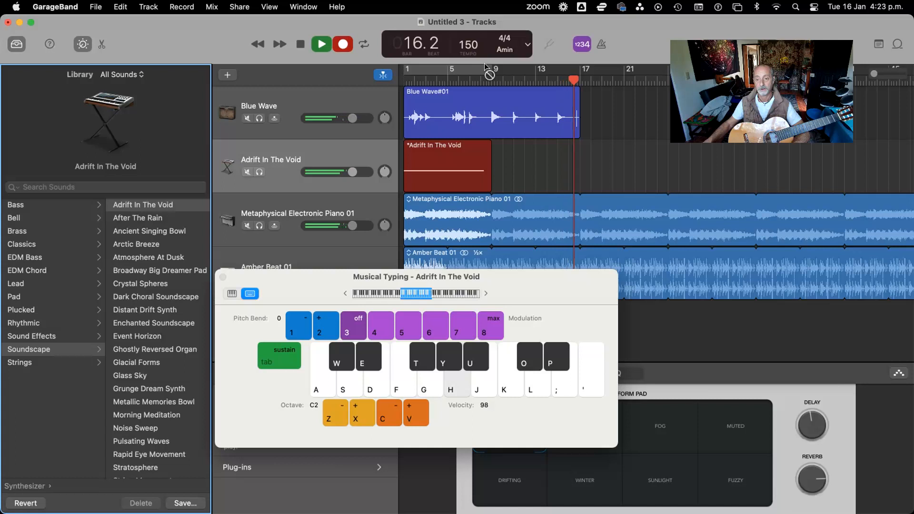
pyautogui.press('space')
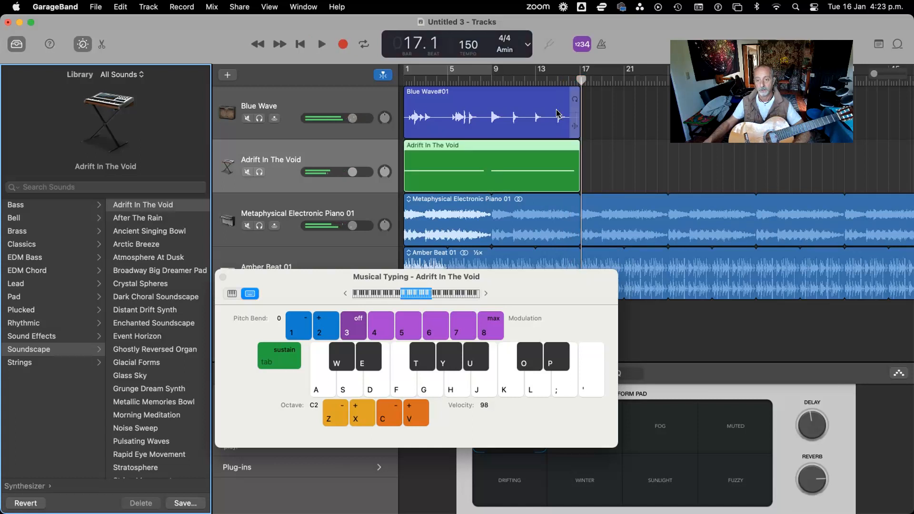
# Step: Loop the Adrift In The Void and Blue Wave#01 regions beyond bar 17 to around bar 40
pyautogui.moveTo(577, 148); pyautogui.dragTo(854, 144)
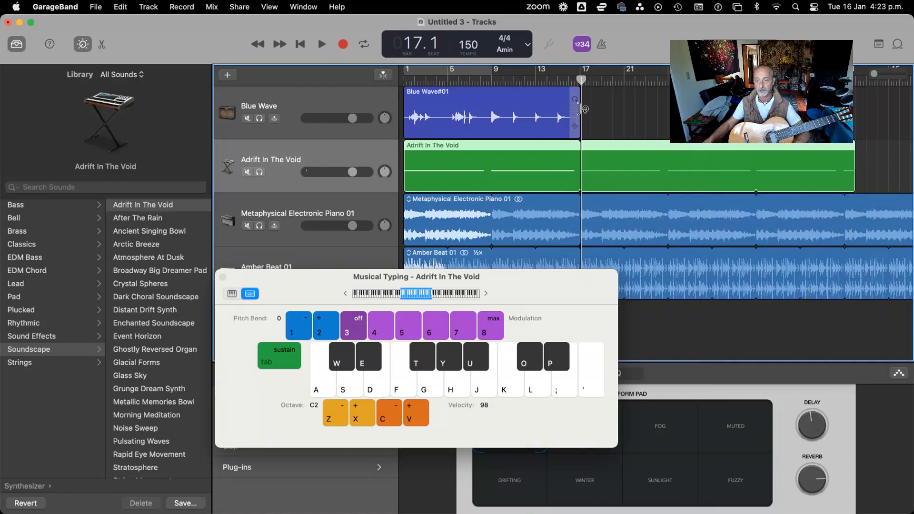
pyautogui.moveTo(581, 109); pyautogui.dragTo(836, 109)
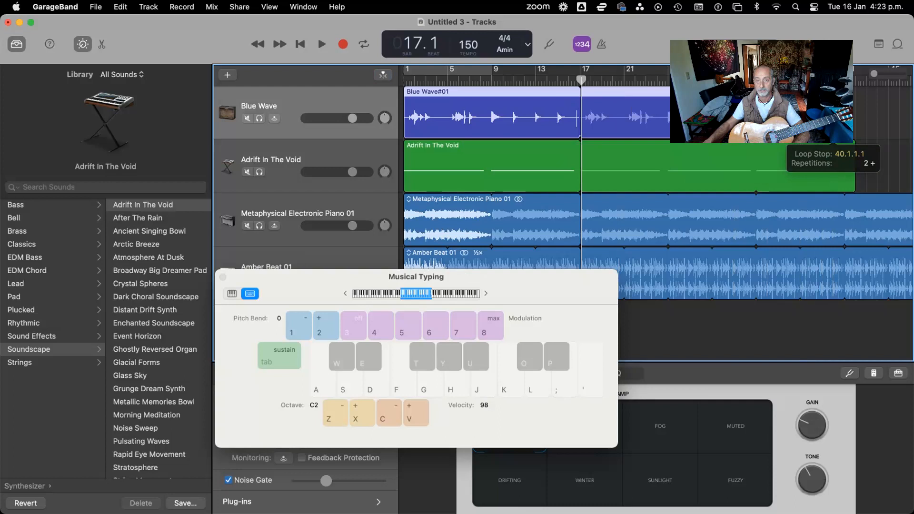
pyautogui.click(434, 97)
# Step: Play the arrangement from the start, closing the Musical Typing keyboard, and stop playback around bar 9
pyautogui.click(301, 43)
pyautogui.press('space')
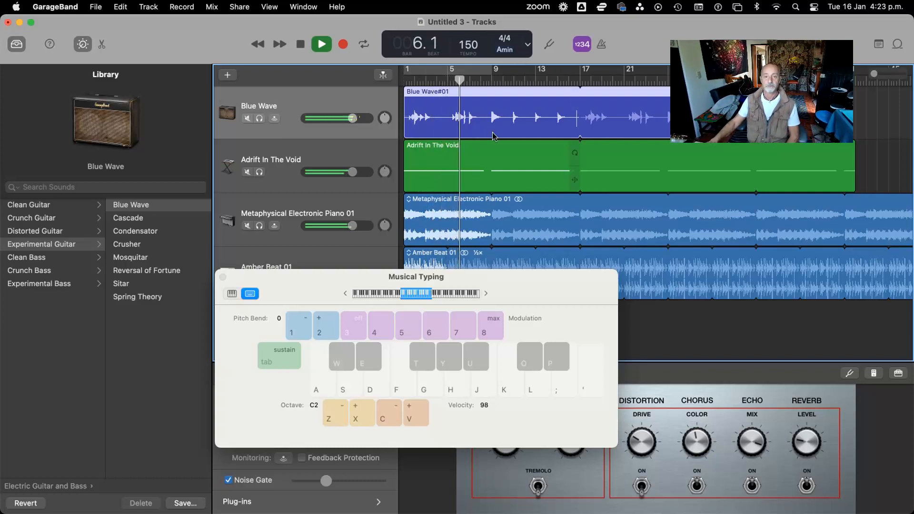
pyautogui.click(222, 278)
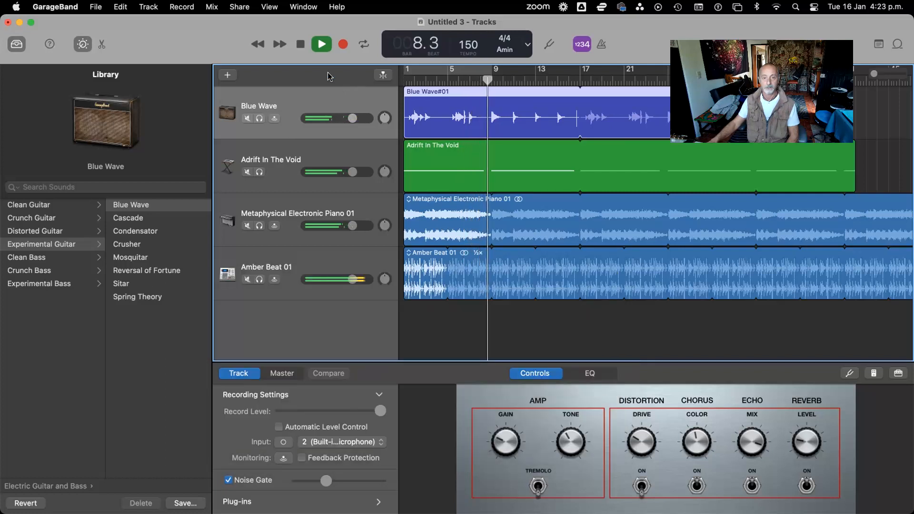
pyautogui.click(300, 45)
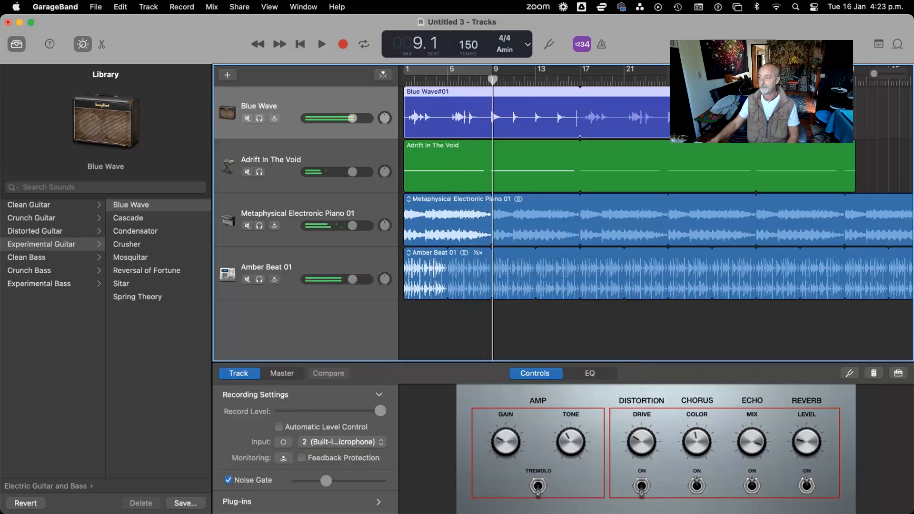